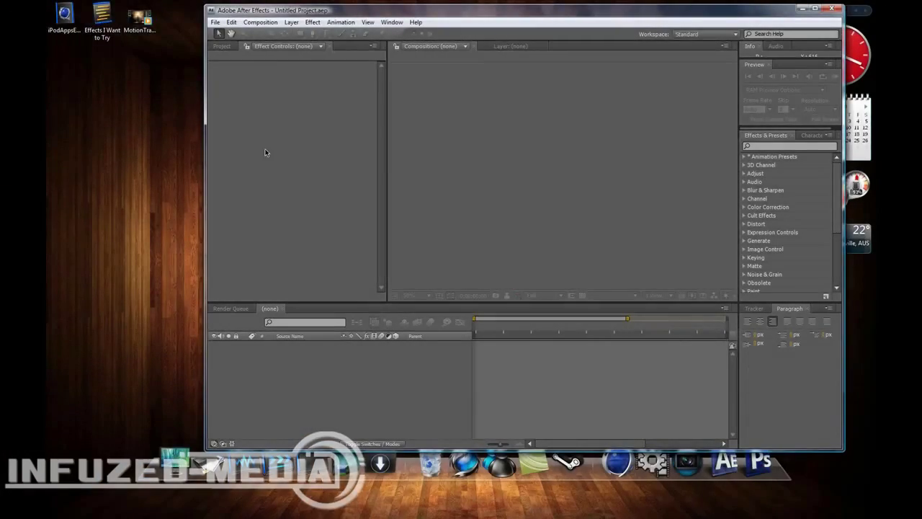
# Maximize the program window, create a composition from MotionTrackFootage.avi, and move the current time to 0:00:01:14.
pyautogui.doubleClick(343, 14)
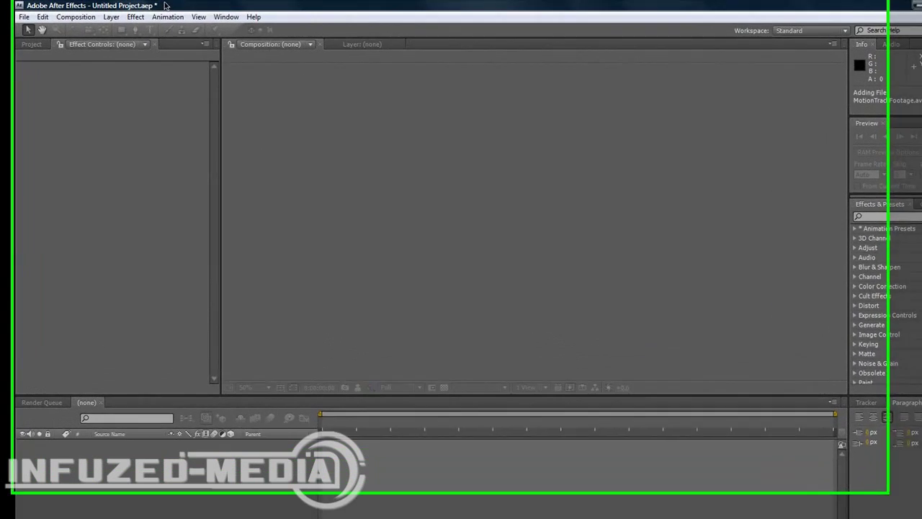
pyautogui.moveTo(32, 159); pyautogui.dragTo(41, 411)
pyautogui.moveTo(347, 446); pyautogui.dragTo(493, 448)
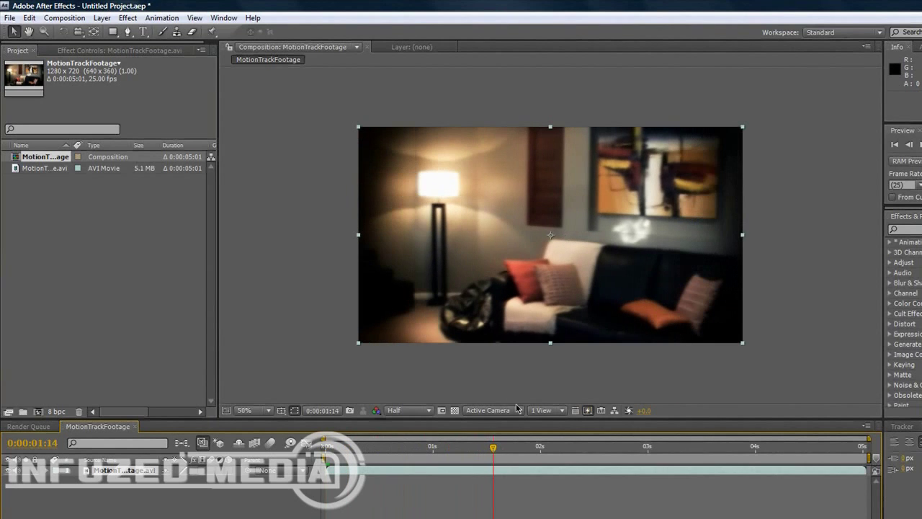
# Deselect the footage layer and add a new null object to the MotionTrackFootage composition.
pyautogui.click(524, 400)
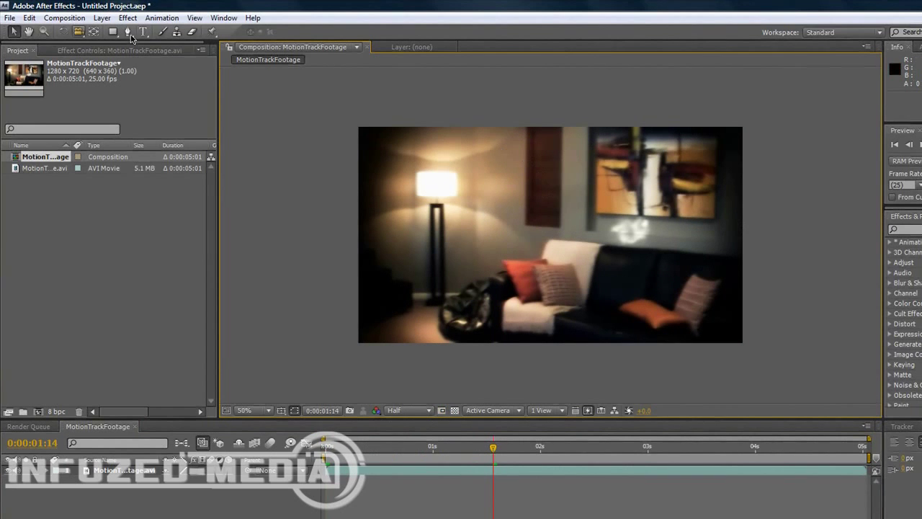
pyautogui.click(98, 18)
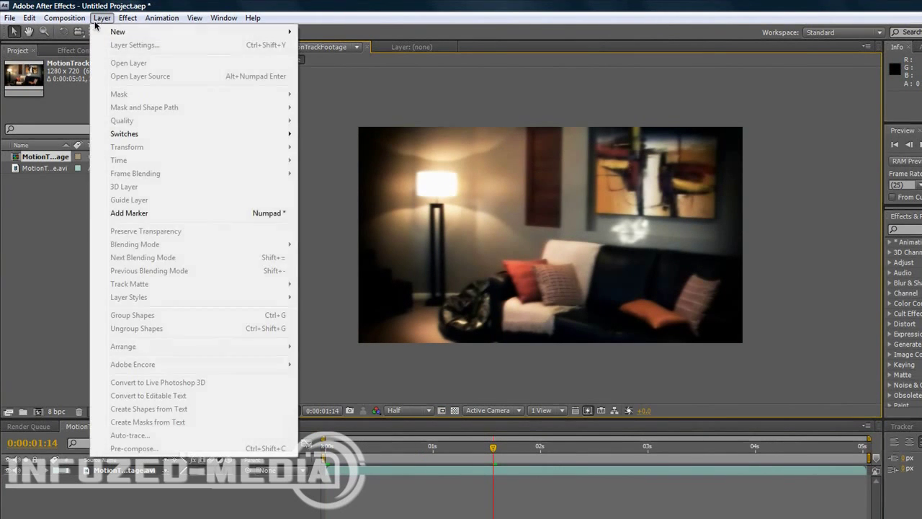
pyautogui.moveTo(170, 33)
pyautogui.click(350, 85)
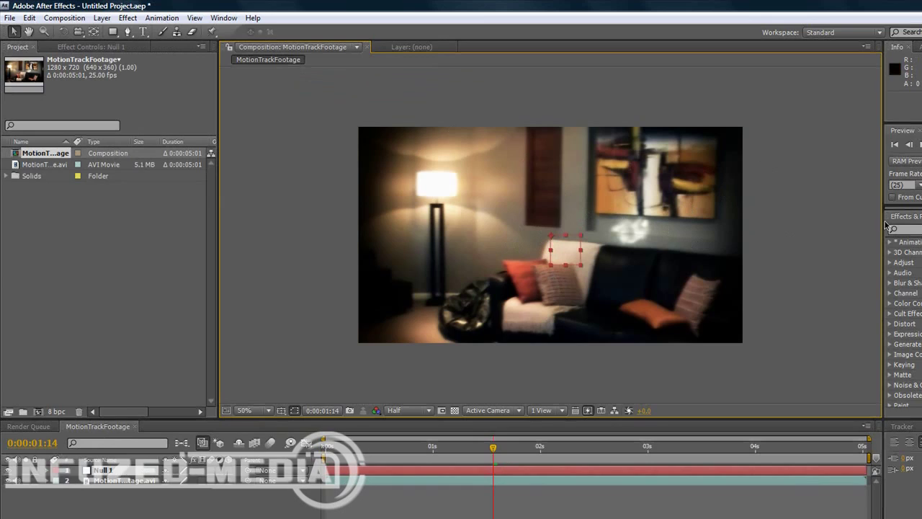
# Bring up the motion tracker controls in the workspace.
pyautogui.click(834, 220)
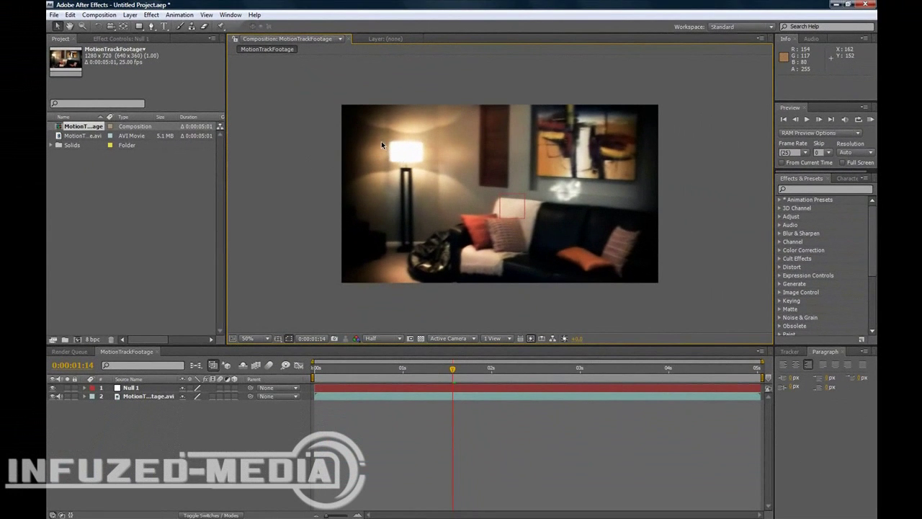
pyautogui.click(798, 185)
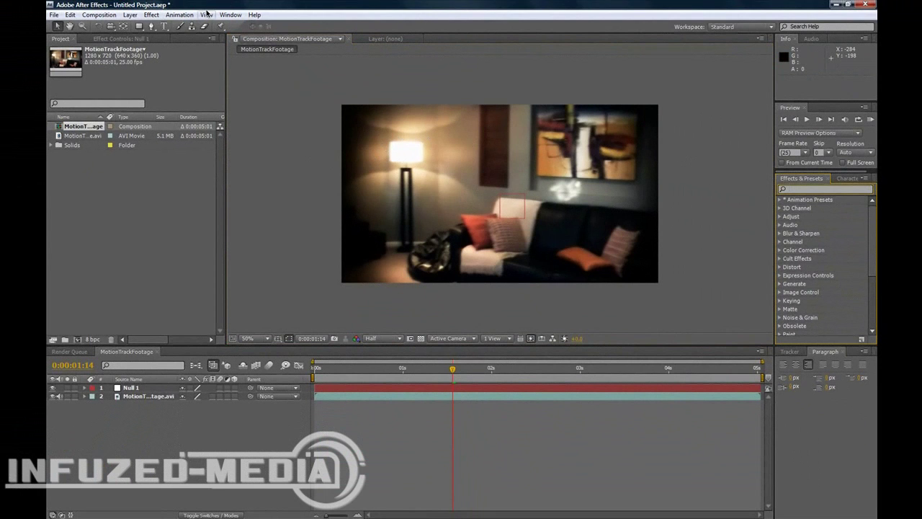
pyautogui.click(152, 14)
pyautogui.moveTo(230, 15)
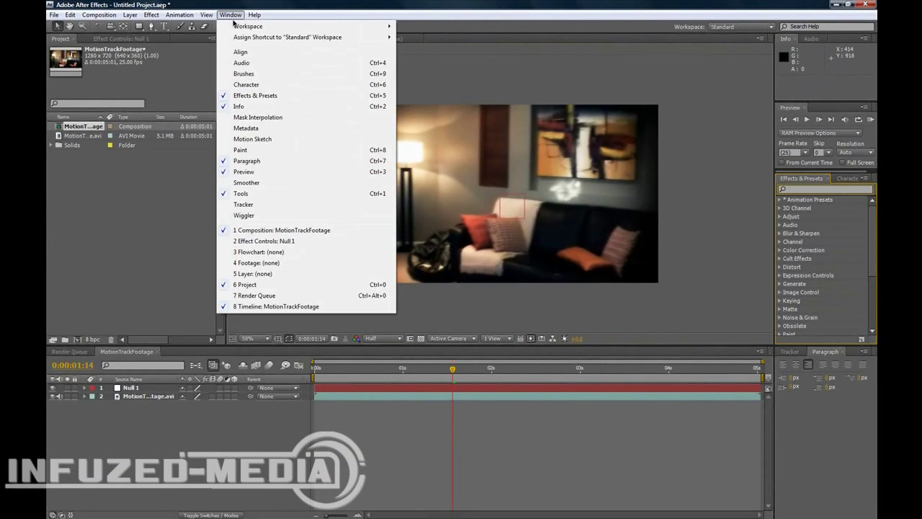
pyautogui.click(235, 205)
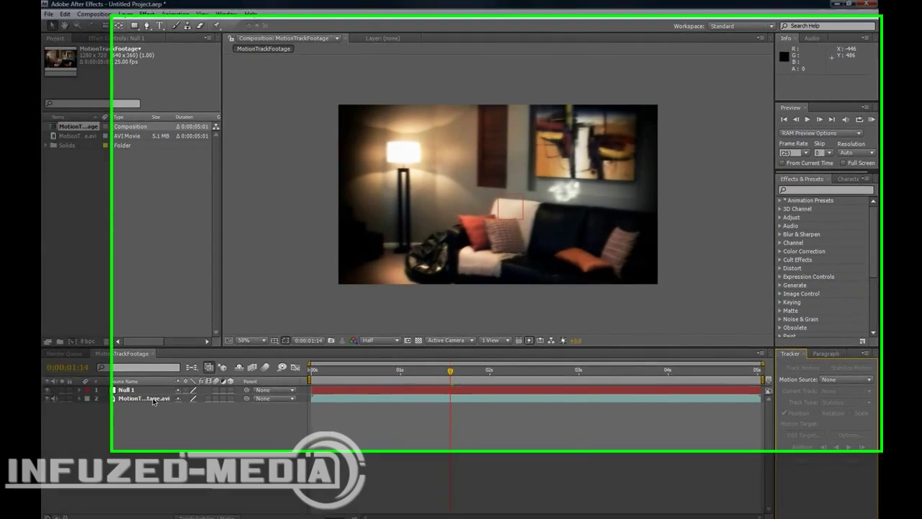
# Open the MotionTrackFootage.avi layer in its own viewer and start Track Motion on it.
pyautogui.click(347, 397)
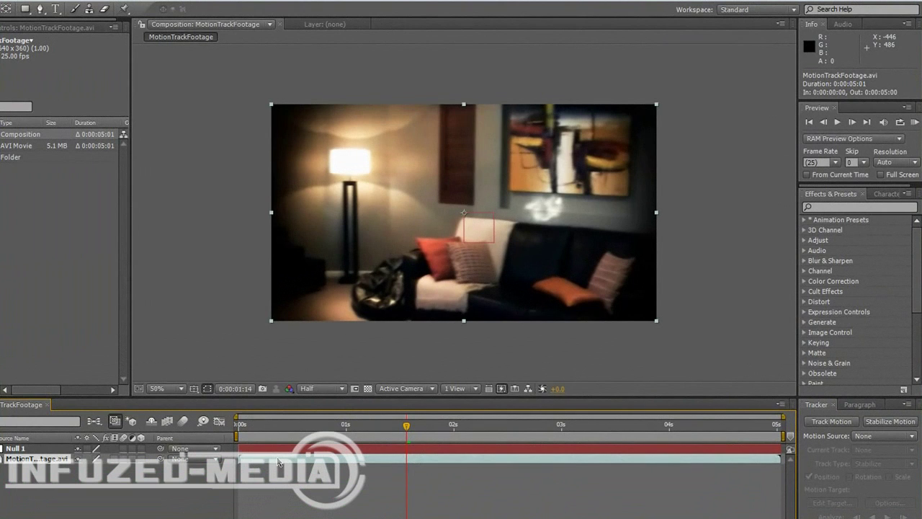
pyautogui.doubleClick(278, 462)
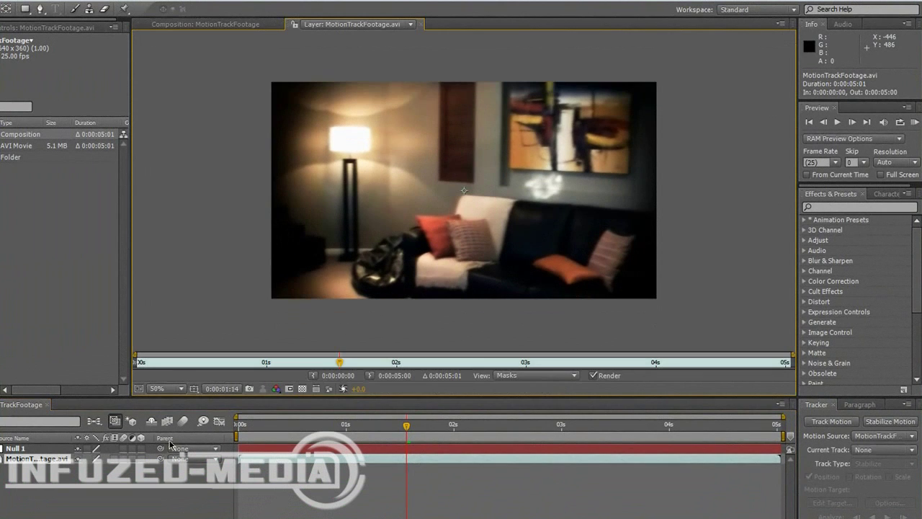
pyautogui.click(836, 422)
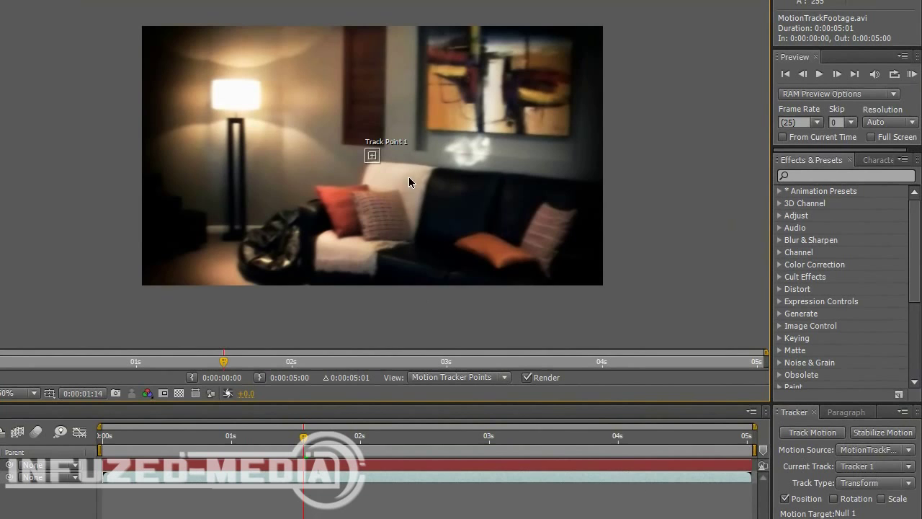
# Examine Track Point 1 up close and scrub the footage to find a contrasting feature suitable for tracking.
pyautogui.scroll(2, 386, 168)
pyautogui.scroll(-2, 380, 165)
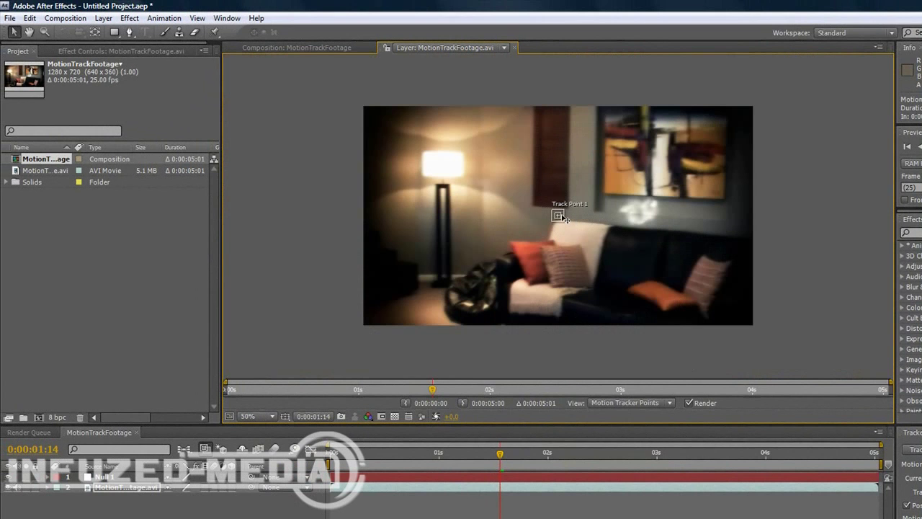
pyautogui.scroll(2, 559, 212)
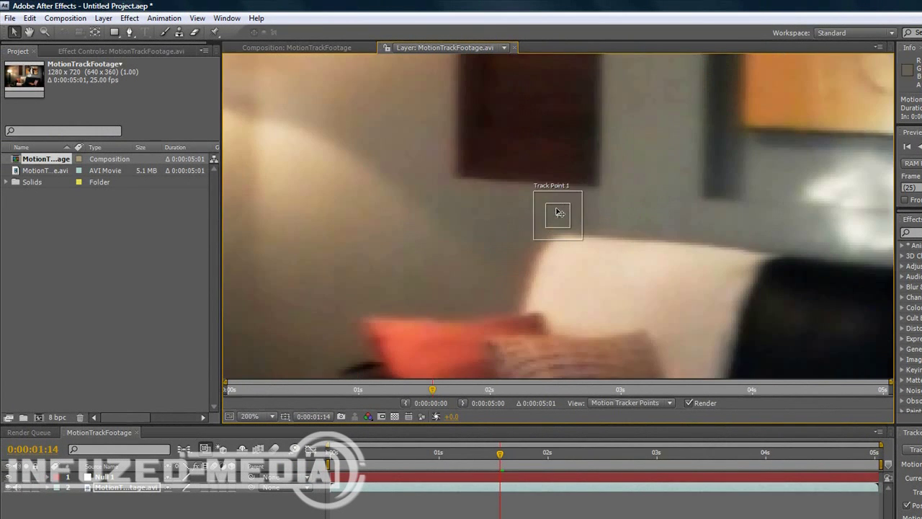
pyautogui.scroll(-1, 558, 214)
pyautogui.scroll(-3, 510, 193)
pyautogui.scroll(3, 509, 192)
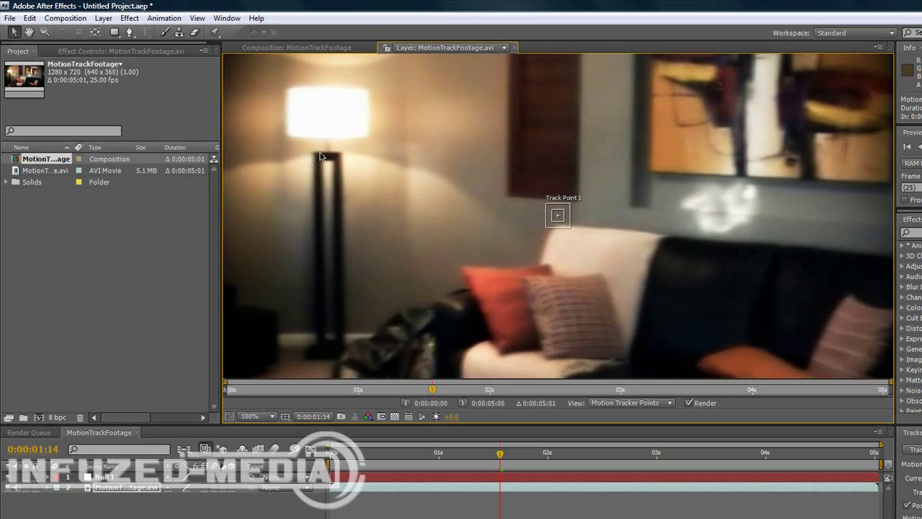
pyautogui.moveTo(500, 453); pyautogui.dragTo(583, 452)
pyautogui.scroll(-2, 622, 302)
pyautogui.scroll(2, 622, 302)
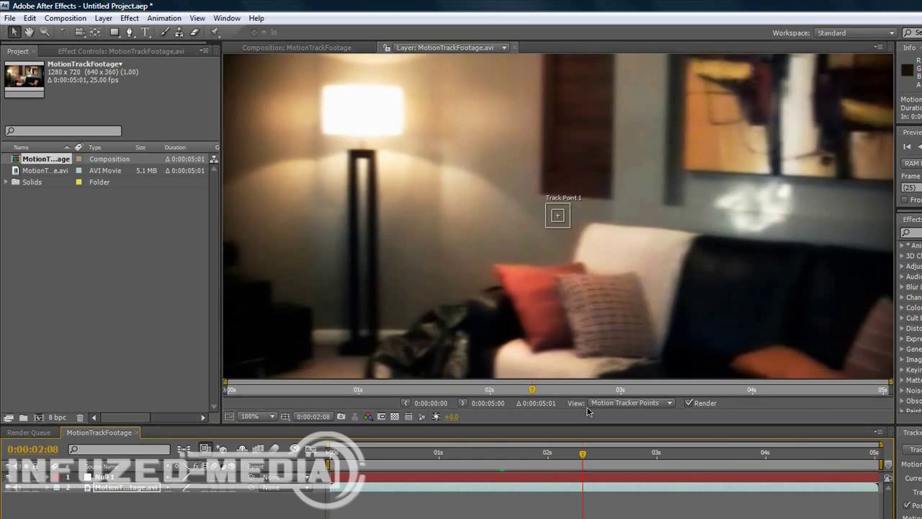
pyautogui.scroll(-2, 582, 353)
pyautogui.moveTo(567, 454); pyautogui.dragTo(496, 454)
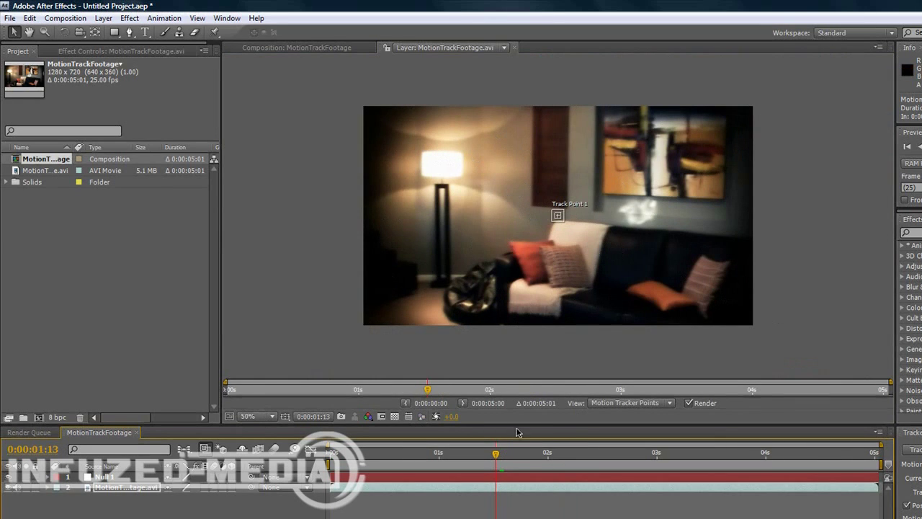
# At 0:00:00:24, place Track Point 1 on the top of the lamp stand and enlarge its feature region around the dark crossbar.
pyautogui.click(436, 453)
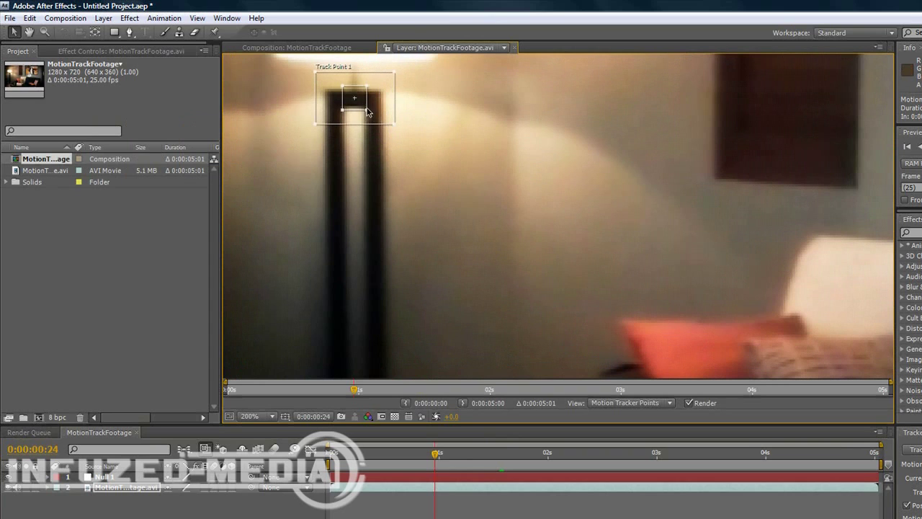
pyautogui.moveTo(367, 110); pyautogui.dragTo(384, 118)
pyautogui.scroll(-2, 352, 177)
pyautogui.scroll(1, 352, 177)
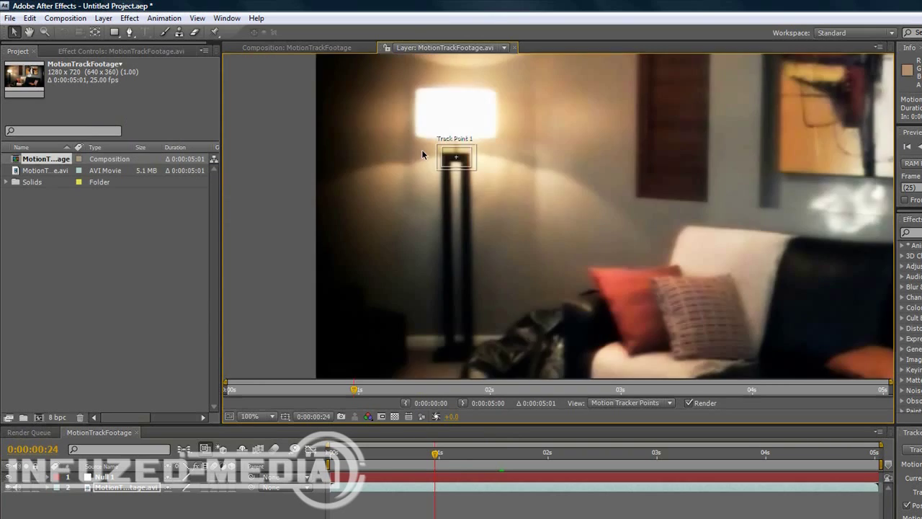
# Reposition Track Point 1 over the lamp stand's top at 0:00:00:00, scrub through the footage and return to the first frame.
pyautogui.moveTo(439, 454); pyautogui.dragTo(330, 454)
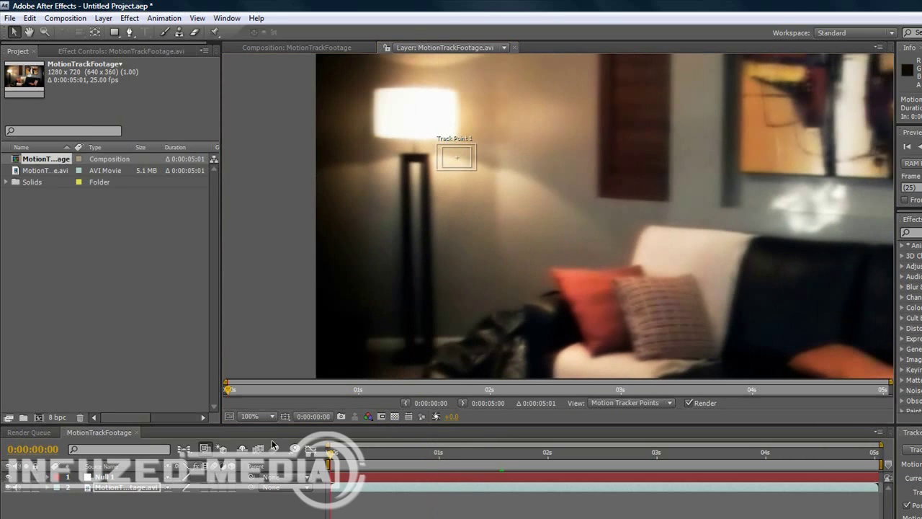
pyautogui.moveTo(454, 158); pyautogui.dragTo(424, 161)
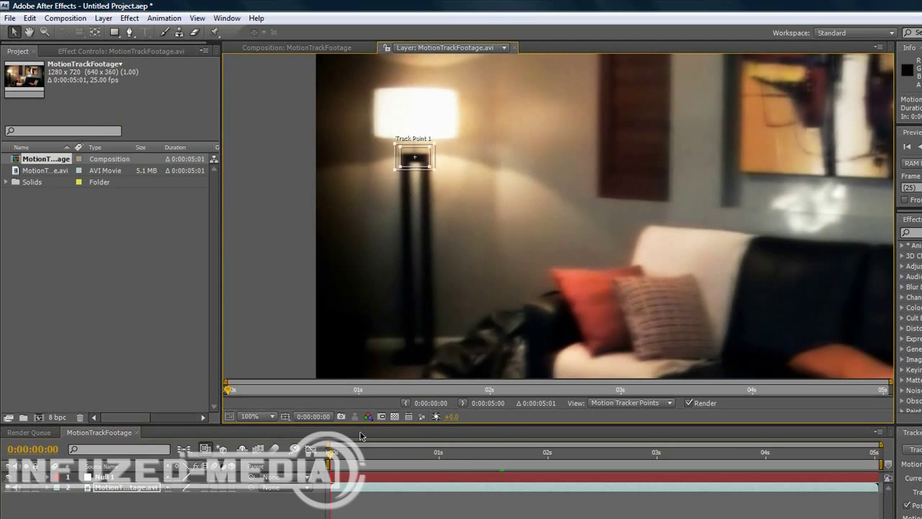
pyautogui.click(395, 456)
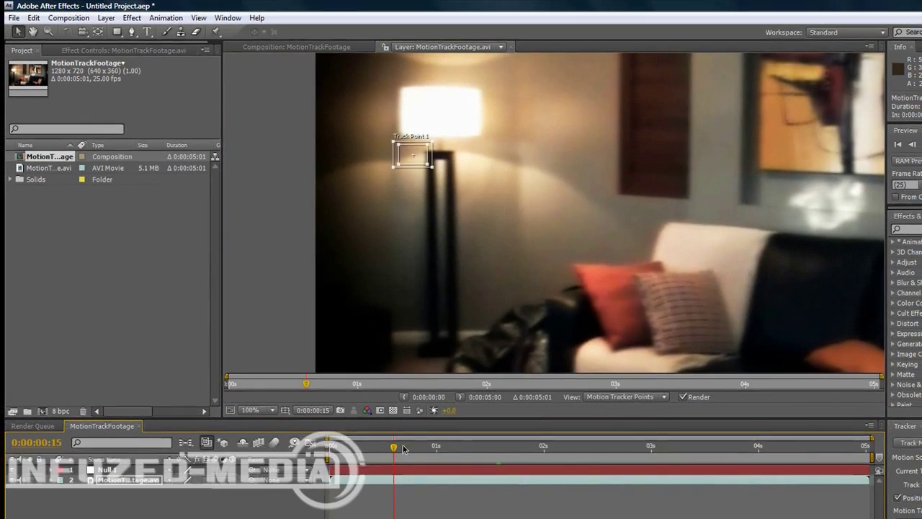
pyautogui.moveTo(398, 454); pyautogui.dragTo(886, 473)
pyautogui.moveTo(746, 372); pyautogui.dragTo(299, 361)
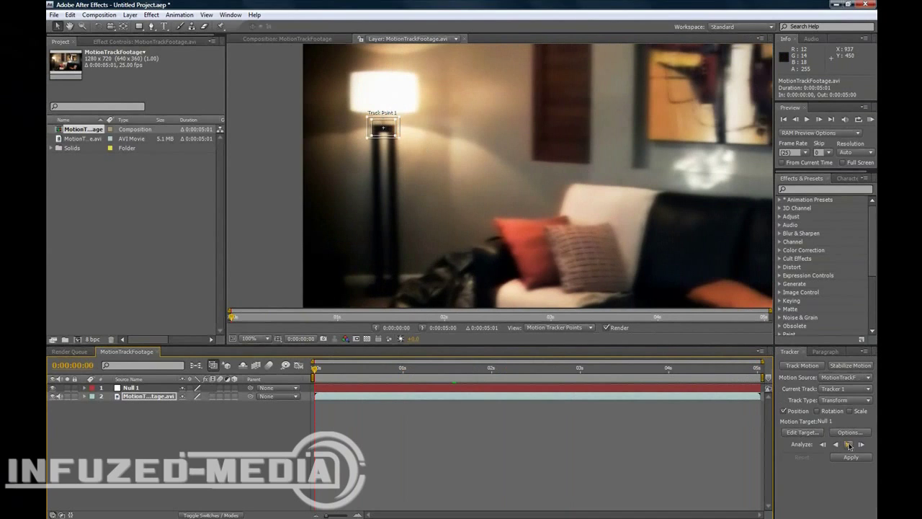
# Confirm the Null 1 layer as the motion target and analyze the track forward through the footage.
pyautogui.click(808, 434)
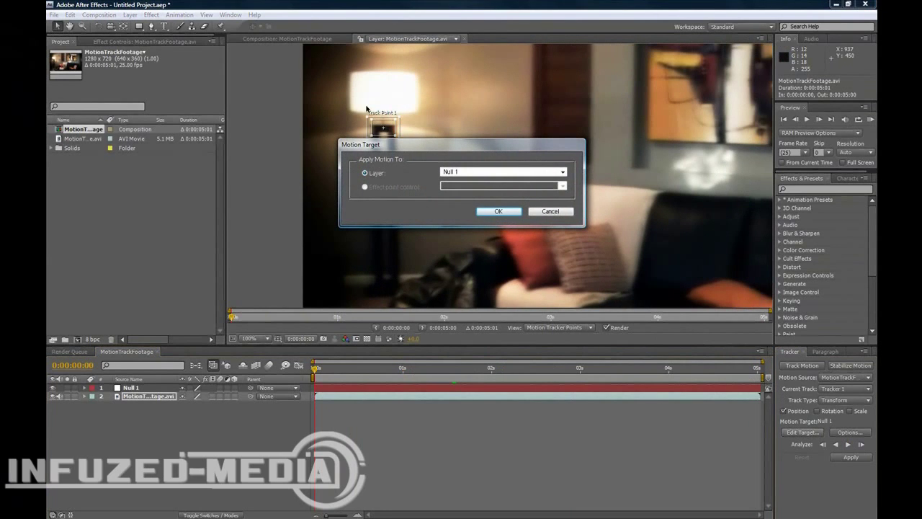
pyautogui.click(496, 211)
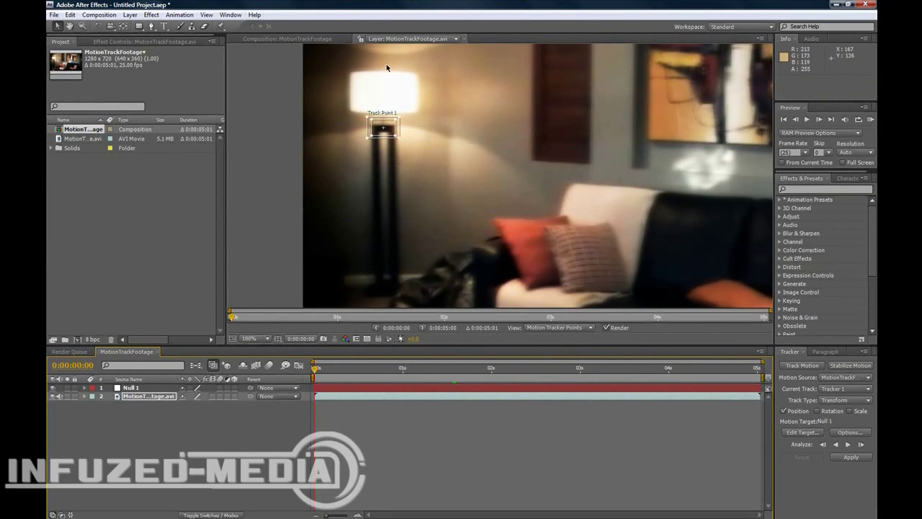
pyautogui.click(847, 445)
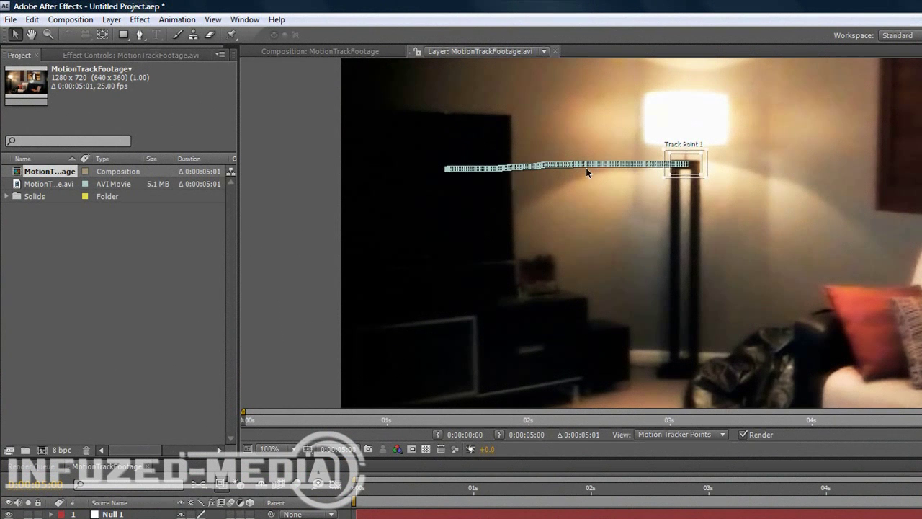
# Review the tracked path, return to the first frame and apply the tracking data to the null in X and Y.
pyautogui.moveTo(583, 495); pyautogui.dragTo(652, 487)
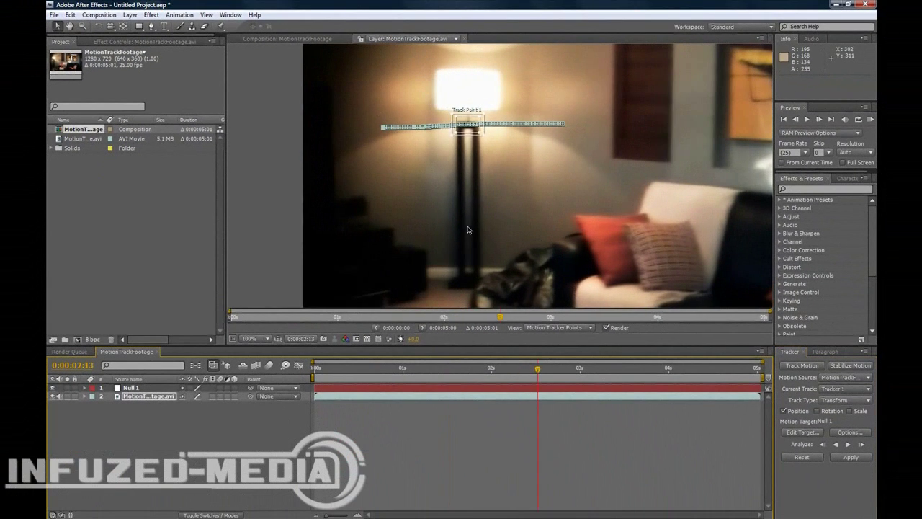
pyautogui.moveTo(538, 368); pyautogui.dragTo(315, 368)
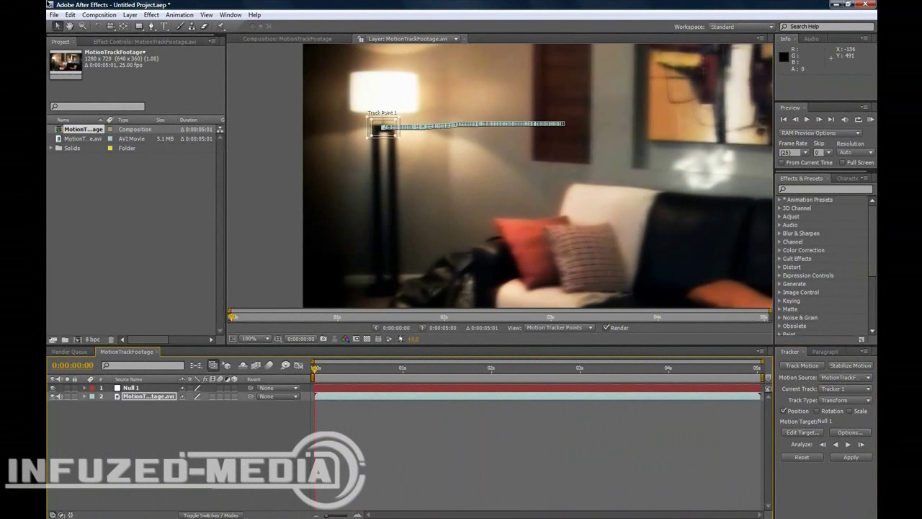
pyautogui.click(850, 457)
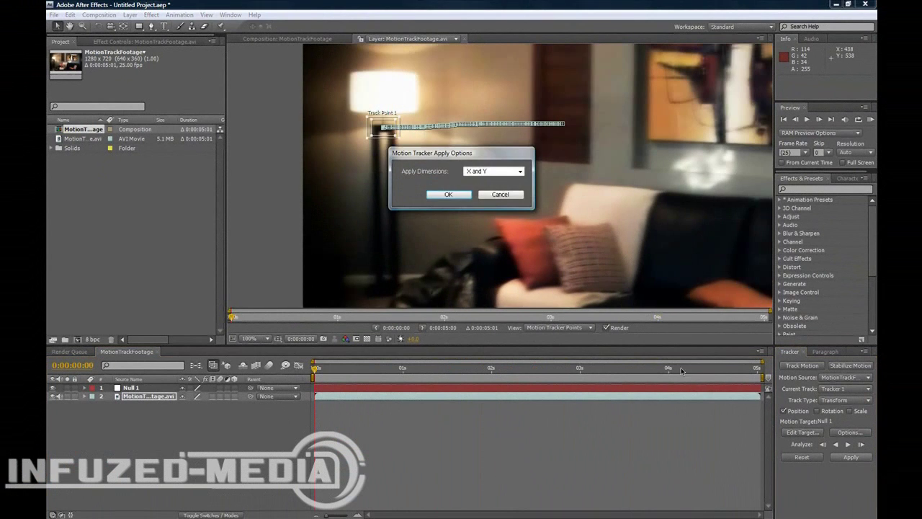
pyautogui.click(502, 171)
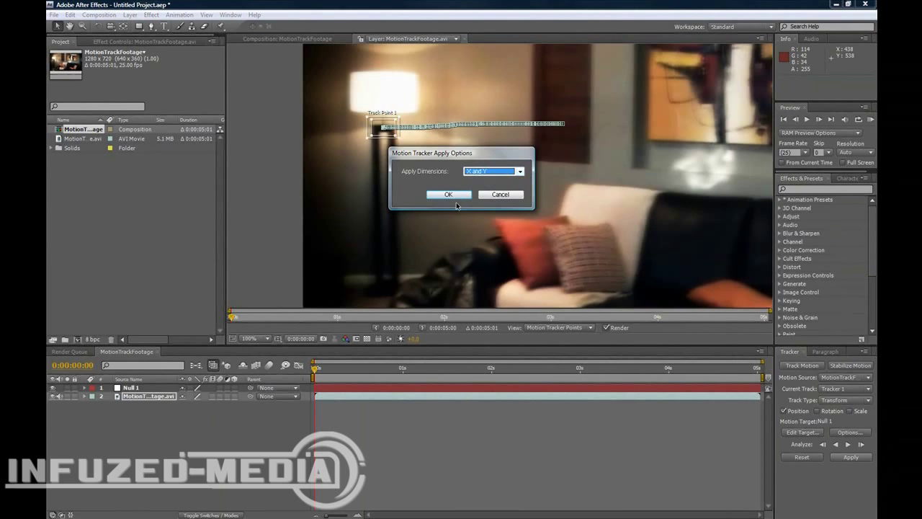
pyautogui.click(448, 196)
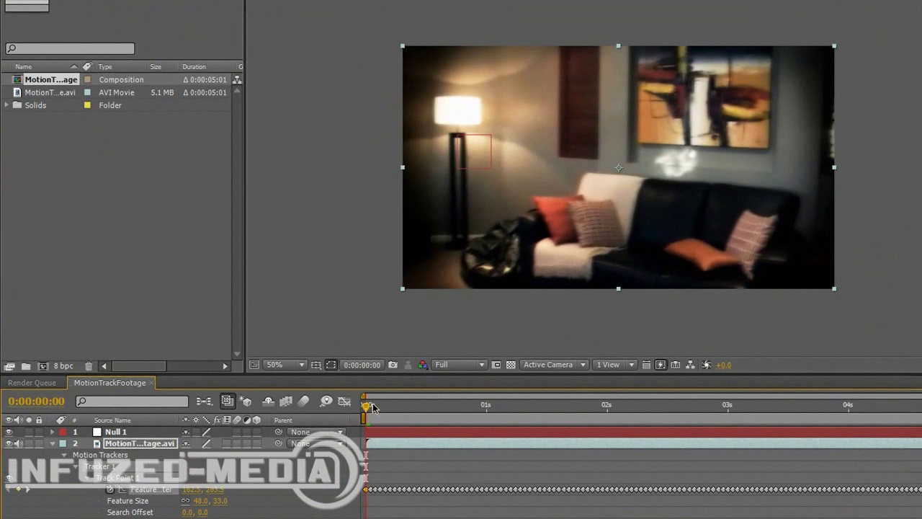
# Scrub the composition to check the null's motion against the lamp, then collapse the footage layer's properties.
pyautogui.moveTo(372, 408); pyautogui.dragTo(573, 405)
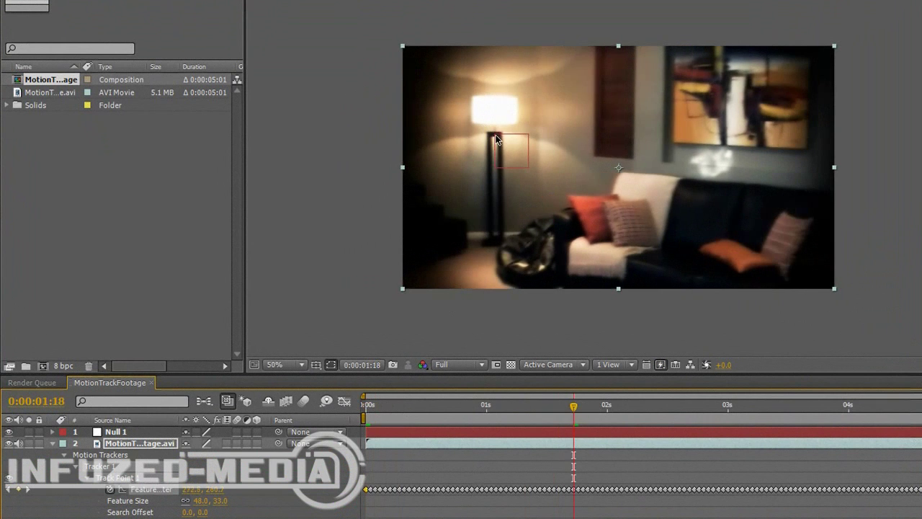
pyautogui.moveTo(671, 412); pyautogui.dragTo(370, 420)
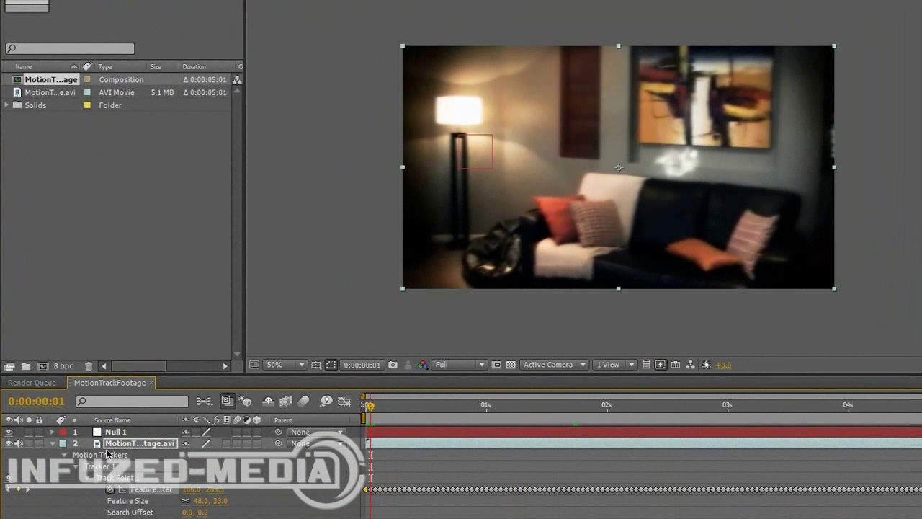
pyautogui.click(52, 442)
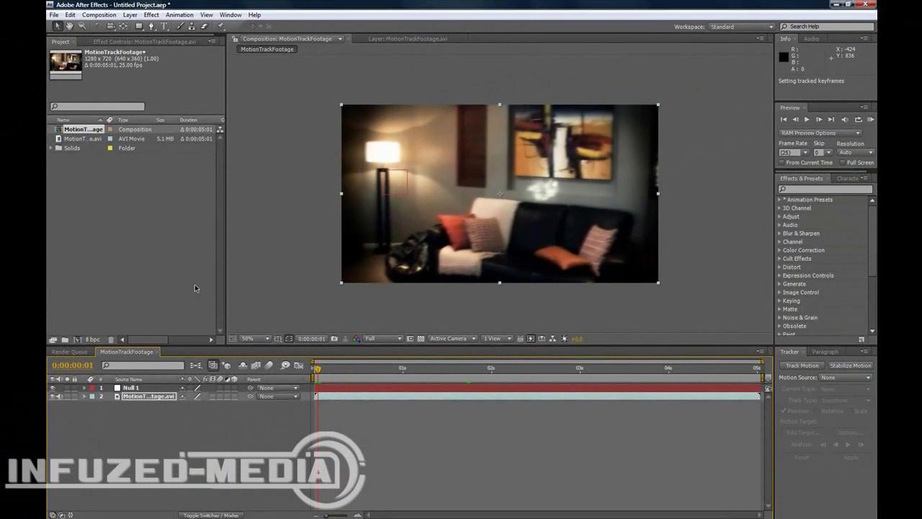
# Add a two-line text layer reading "Infuzed Media" and place it on the wall beside the lamp.
pyautogui.click(164, 26)
pyautogui.click(482, 200)
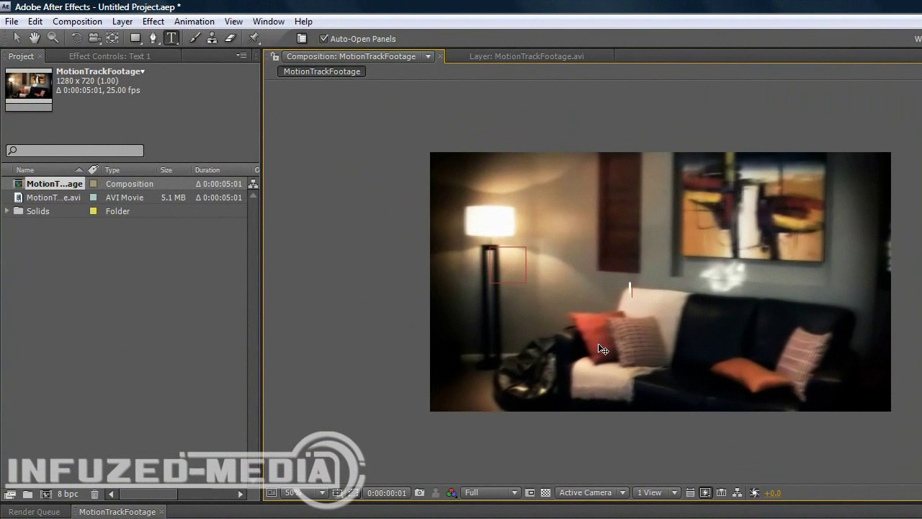
pyautogui.write('Infuzed M')
pyautogui.press('BackSpace')
pyautogui.press('Return')
pyautogui.write('Media')
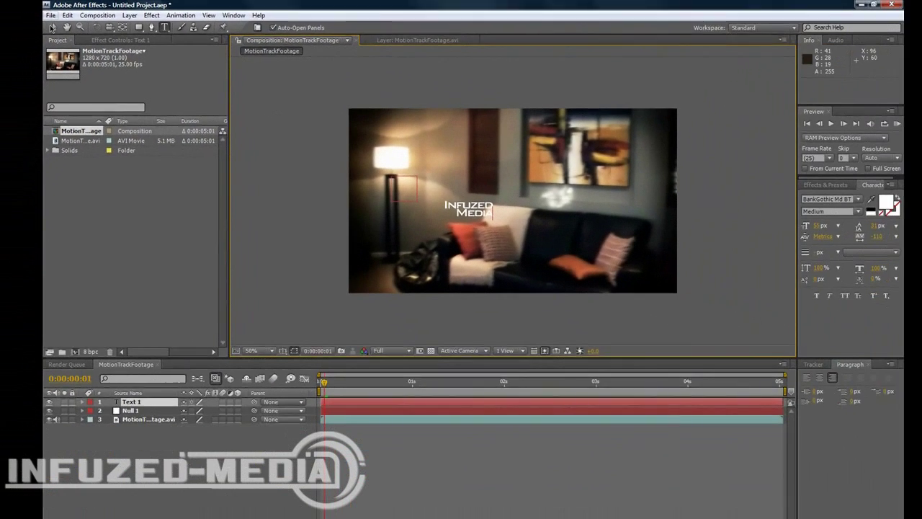
pyautogui.hotkey('ctrl', 'Return')
pyautogui.press('v')
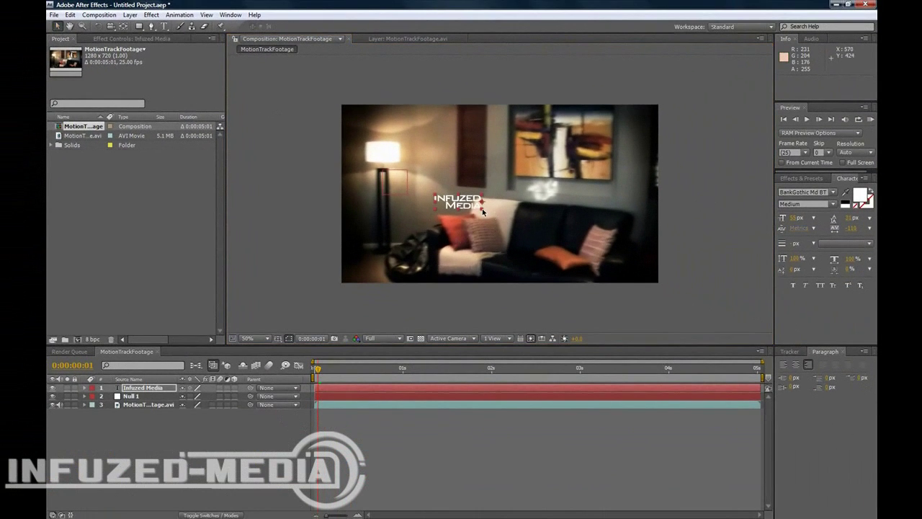
pyautogui.moveTo(482, 209); pyautogui.dragTo(452, 202)
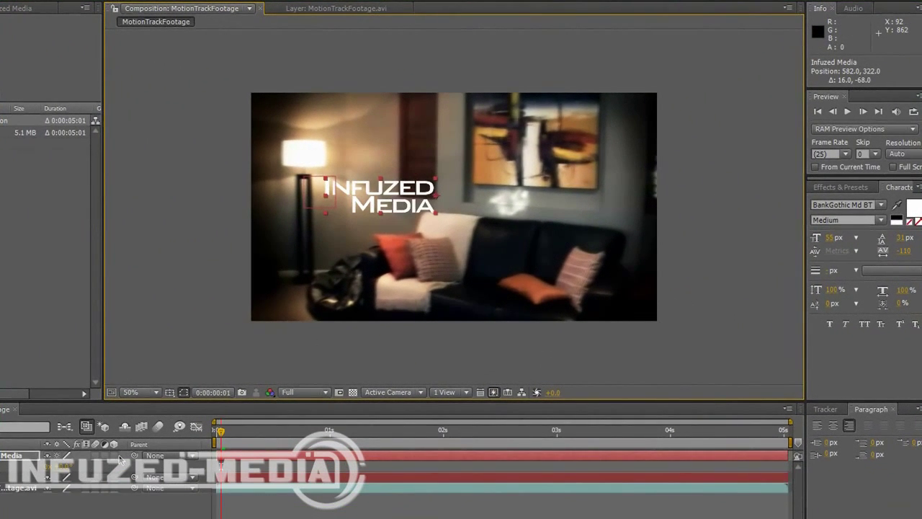
# Make the Infuzed Media text layer 3D and set its Z rotation to -90°.
pyautogui.press('r')
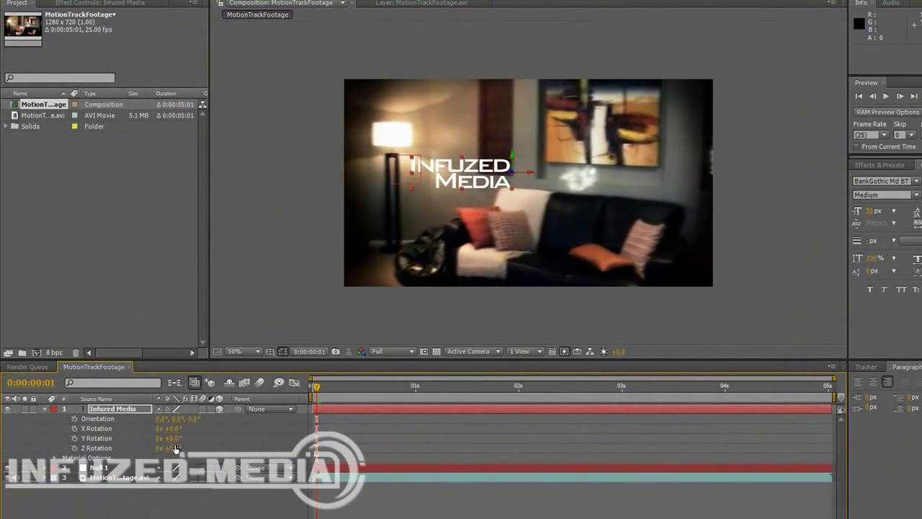
pyautogui.moveTo(66, 498); pyautogui.dragTo(44, 497)
pyautogui.moveTo(156, 447); pyautogui.dragTo(144, 448)
pyautogui.click(171, 447)
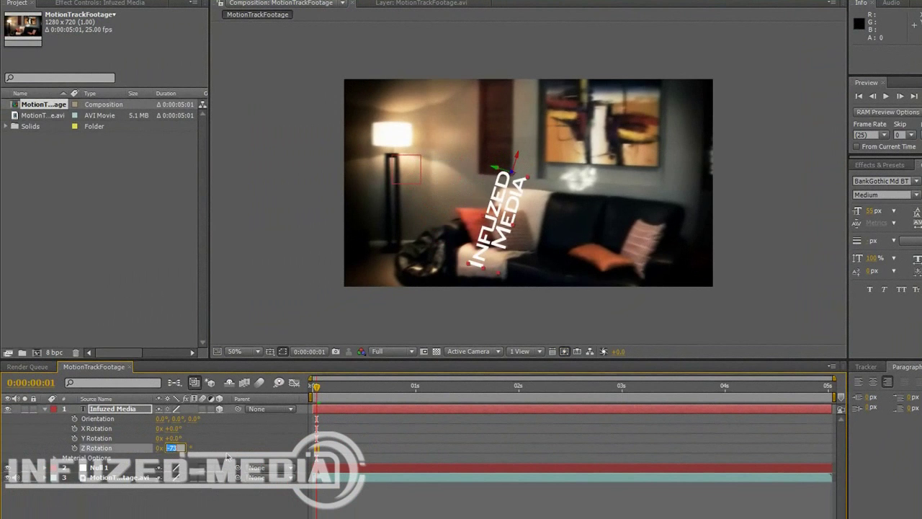
pyautogui.write('-90')
pyautogui.press('Return')
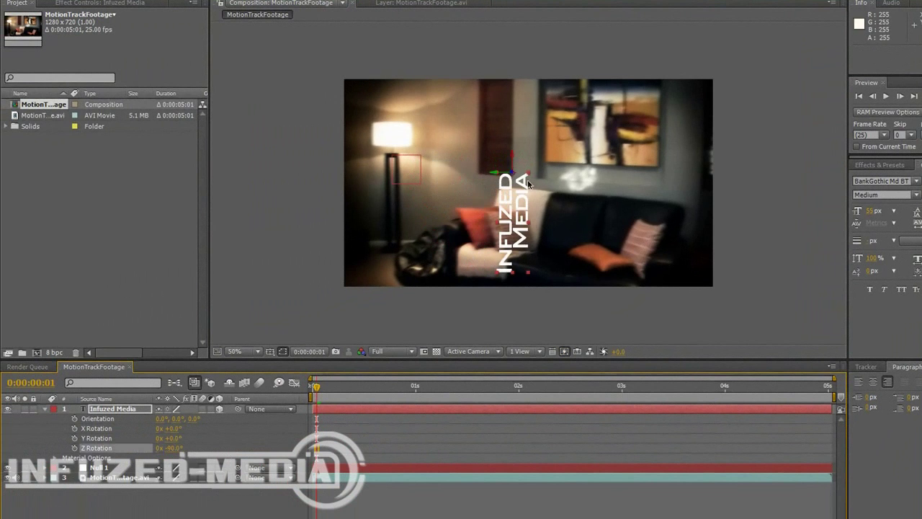
# Place the vertical text between the lamp and the brown wall panel, with Y rotation 9° and X rotation 5°.
pyautogui.moveTo(527, 179); pyautogui.dragTo(457, 153)
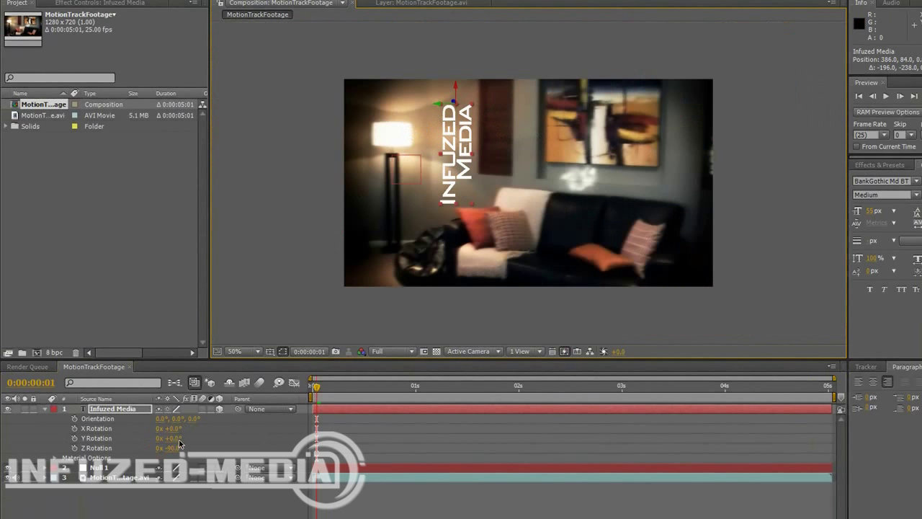
pyautogui.moveTo(180, 440); pyautogui.dragTo(183, 445)
pyautogui.moveTo(458, 163); pyautogui.dragTo(464, 152)
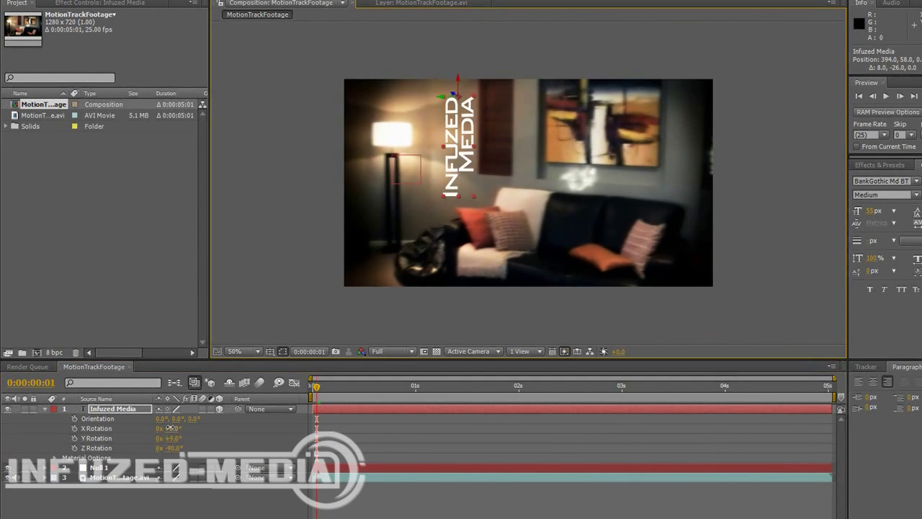
pyautogui.moveTo(171, 428)
pyautogui.mouseDown()
pyautogui.moveTo(179, 452)
pyautogui.moveTo(186, 430)
pyautogui.mouseUp()
# Inspect the text against the wall up close and refine its rotation to 3° in X and -89° in Z.
pyautogui.click(241, 323)
pyautogui.scroll(1, 407, 173)
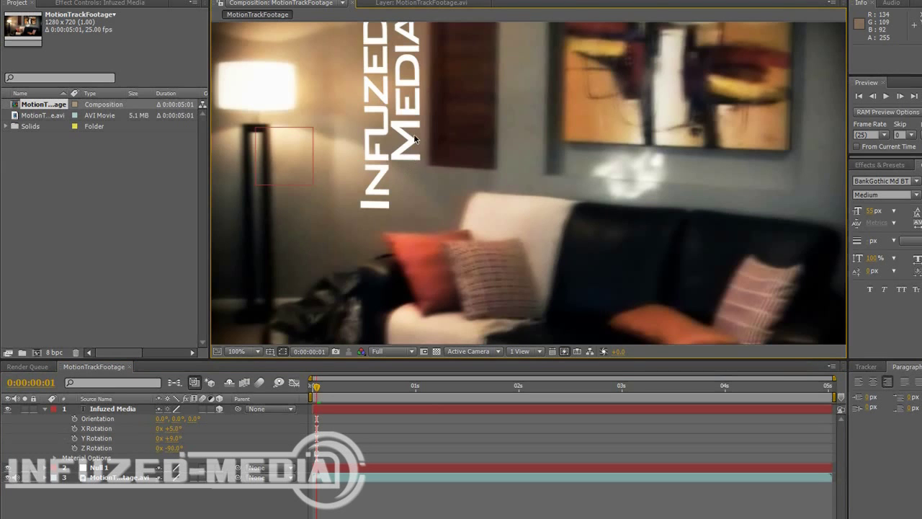
pyautogui.moveTo(414, 139); pyautogui.dragTo(452, 272)
pyautogui.click(453, 267)
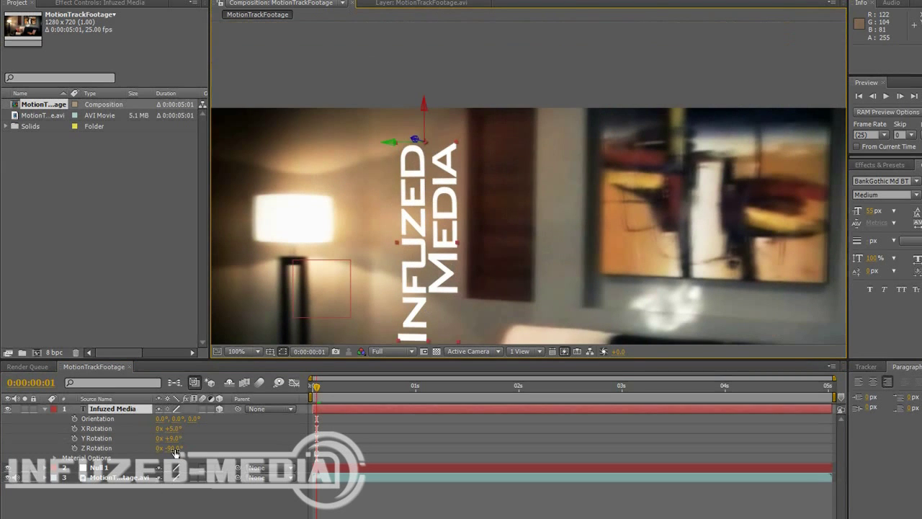
pyautogui.moveTo(174, 453); pyautogui.dragTo(174, 431)
pyautogui.hotkey('ctrl', 'z')
pyautogui.scroll(-1, 293, 232)
pyautogui.click(294, 233)
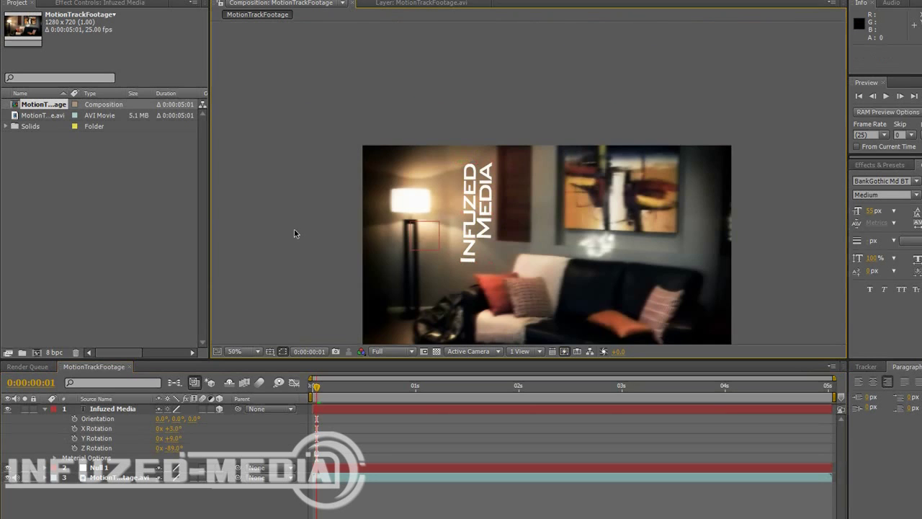
pyautogui.scroll(-1, 296, 230)
pyautogui.scroll(1, 298, 229)
pyautogui.scroll(1, 297, 229)
pyautogui.scroll(-1, 296, 230)
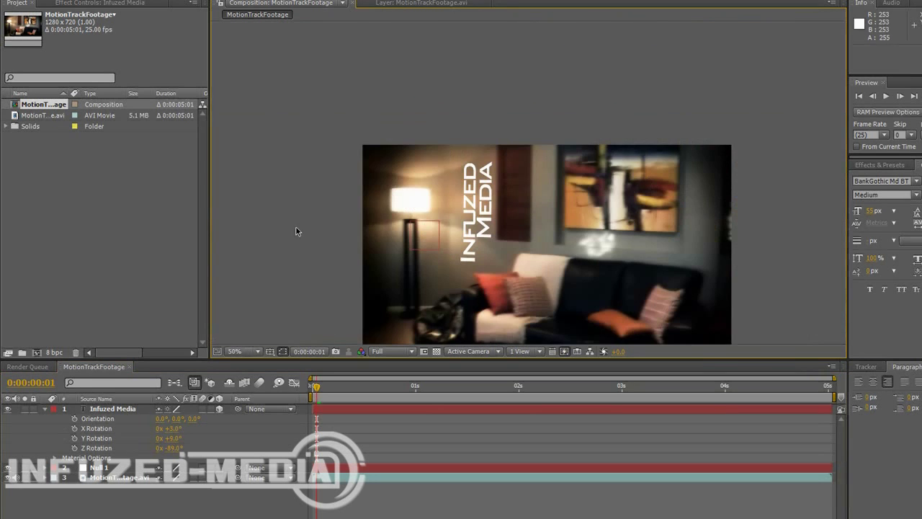
# Try a different Y rotation on the Infuzed Media text and bring it back to 9°.
pyautogui.click(168, 438)
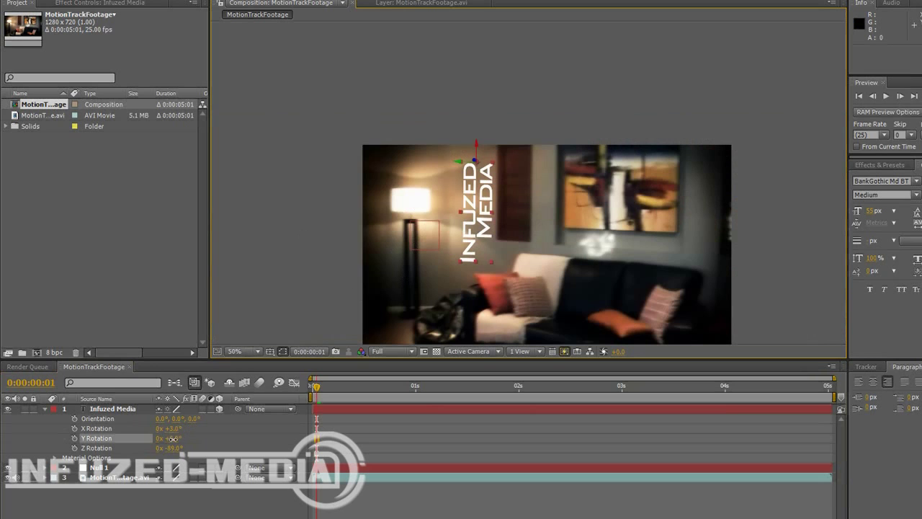
pyautogui.moveTo(173, 438); pyautogui.dragTo(179, 439)
pyautogui.click(260, 284)
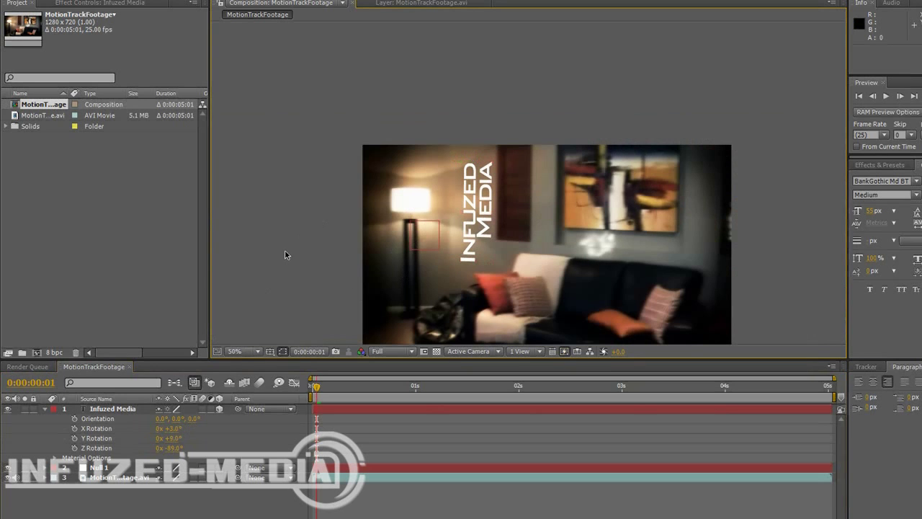
# Return to the first frame, parent the Infuzed Media layer to Null 1 and collapse the text layer's properties.
pyautogui.scroll(1, 286, 255)
pyautogui.moveTo(334, 388); pyautogui.dragTo(314, 387)
pyautogui.scroll(-2, 482, 303)
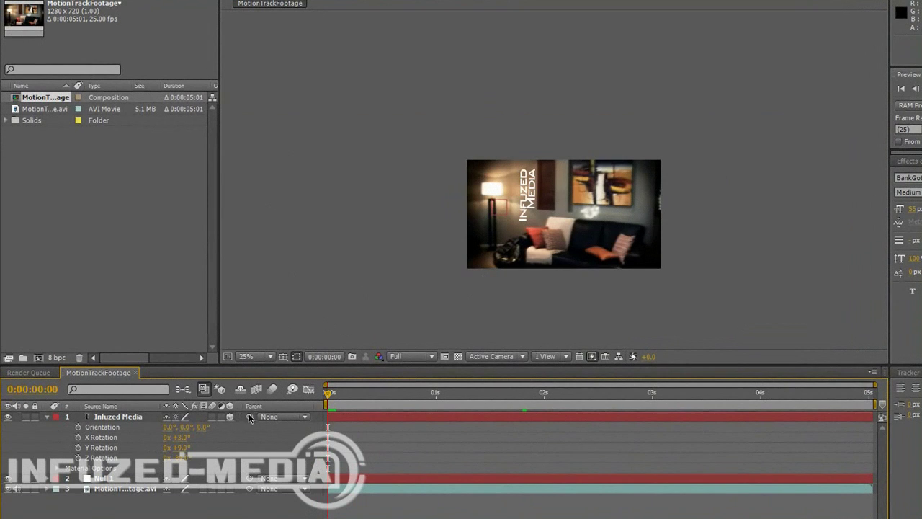
pyautogui.moveTo(260, 427); pyautogui.dragTo(108, 478)
pyautogui.click(49, 417)
pyautogui.click(112, 429)
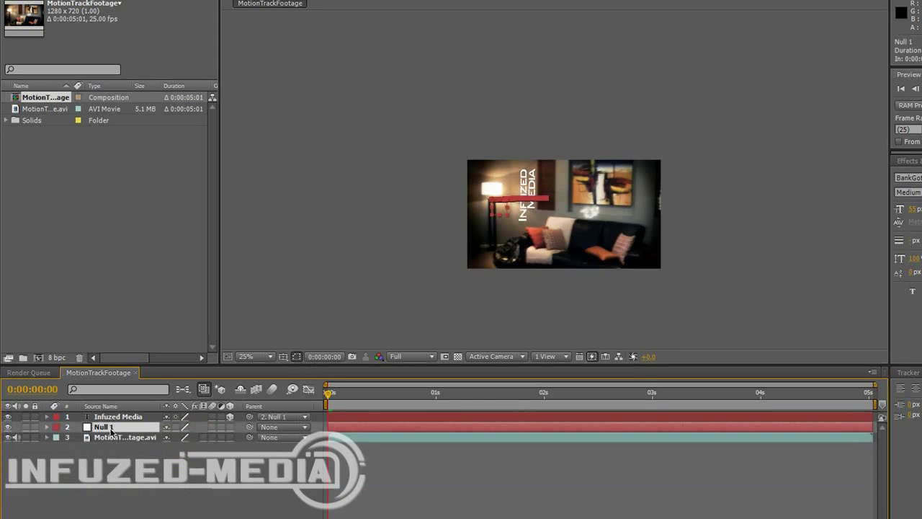
pyautogui.click(123, 418)
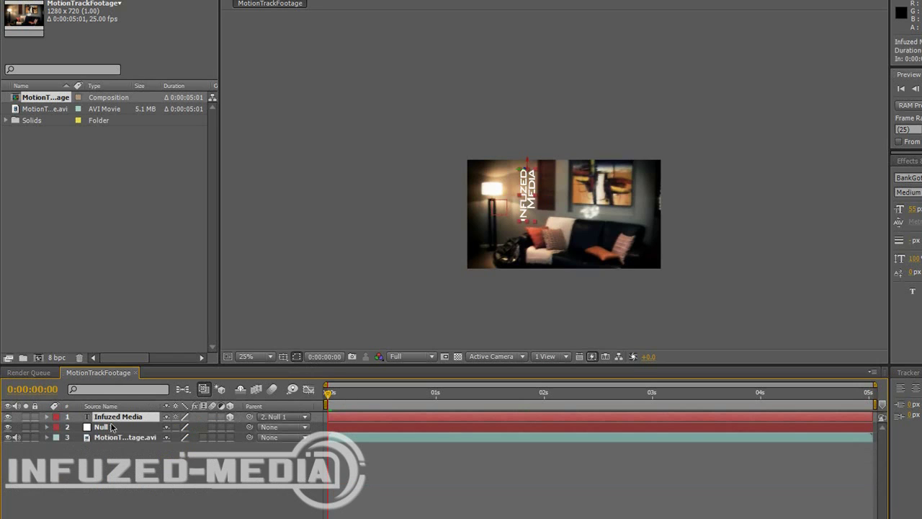
# Zoom in on the text and scrub to 0:00:02:24 to check how it follows the lamp's motion.
pyautogui.click(398, 292)
pyautogui.press('.')
pyautogui.press('.')
pyautogui.press('.')
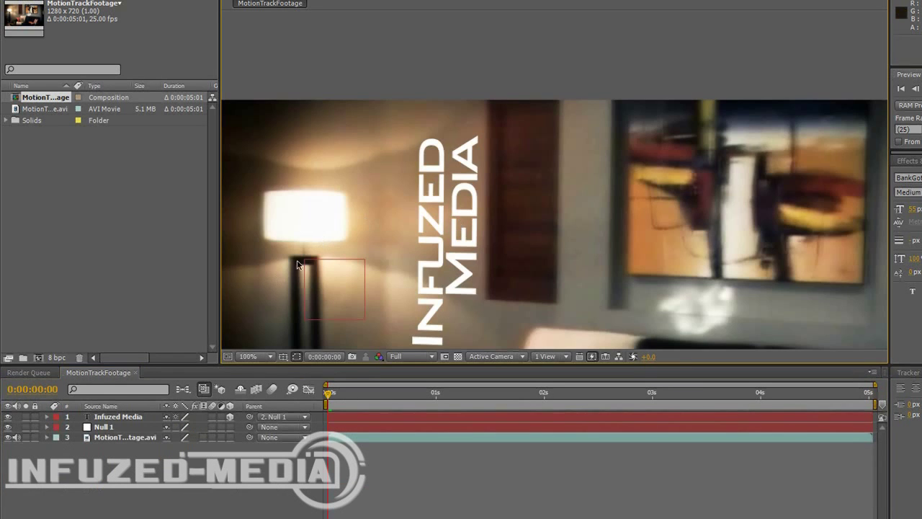
pyautogui.press(',')
pyautogui.click(142, 417)
pyautogui.press('.')
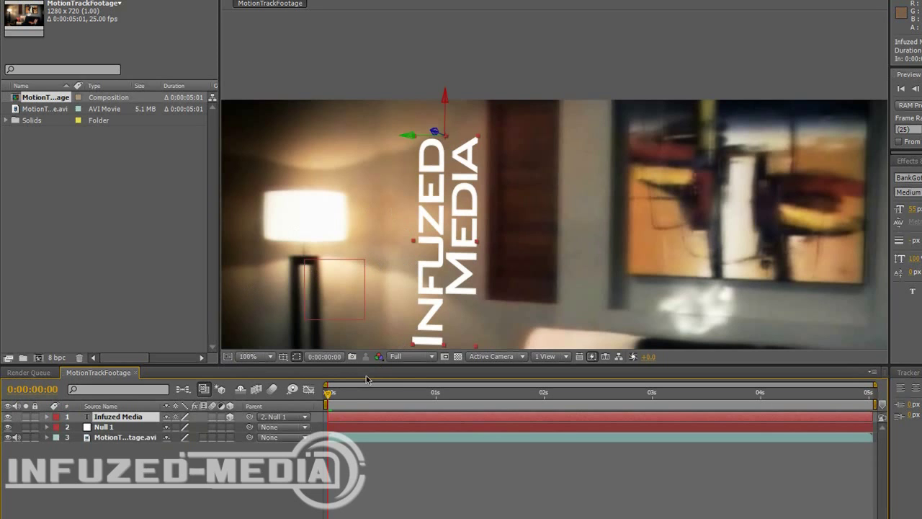
pyautogui.moveTo(333, 400); pyautogui.dragTo(649, 402)
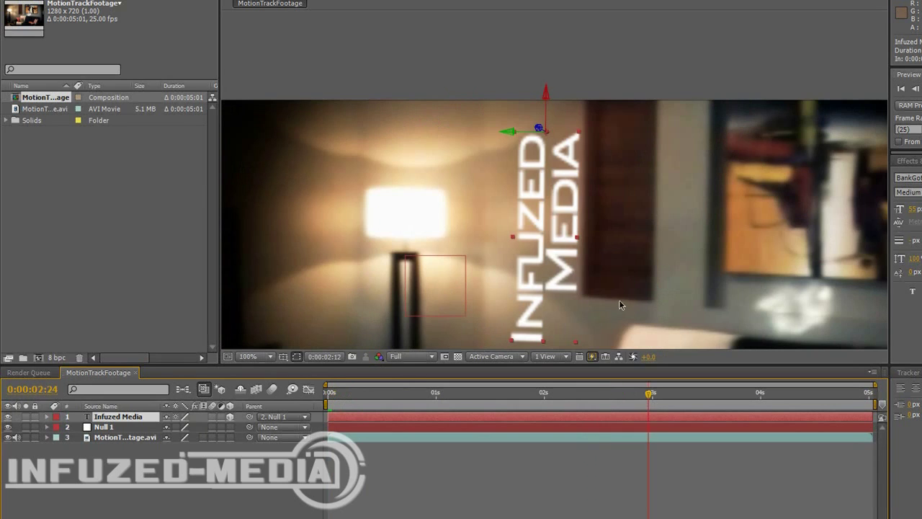
pyautogui.scroll(-2, 620, 307)
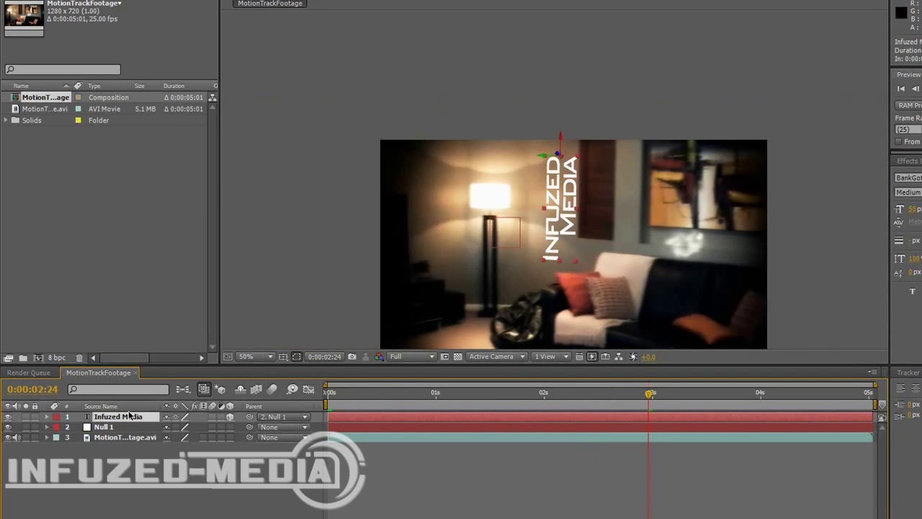
# Increase the text's Y rotation to about 17° and nudge the text slightly toward the lamp along its Y axis.
pyautogui.press('r')
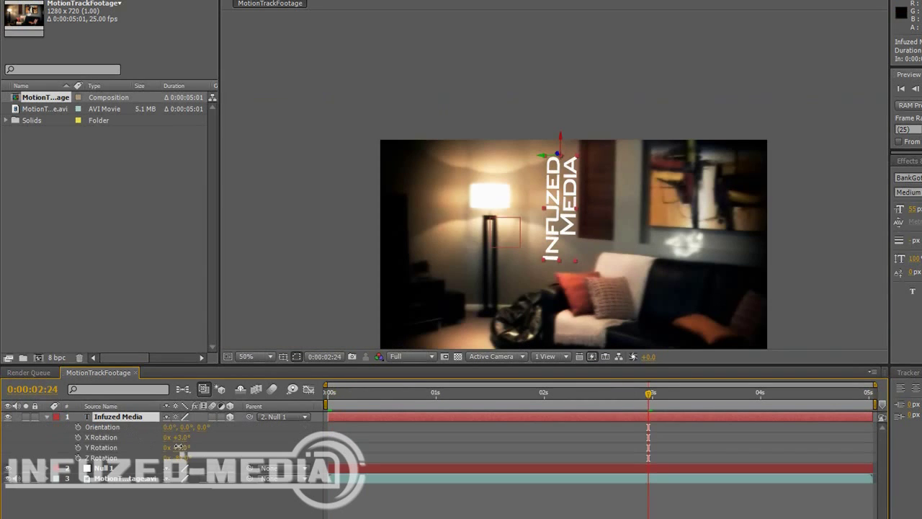
pyautogui.moveTo(178, 446); pyautogui.dragTo(189, 448)
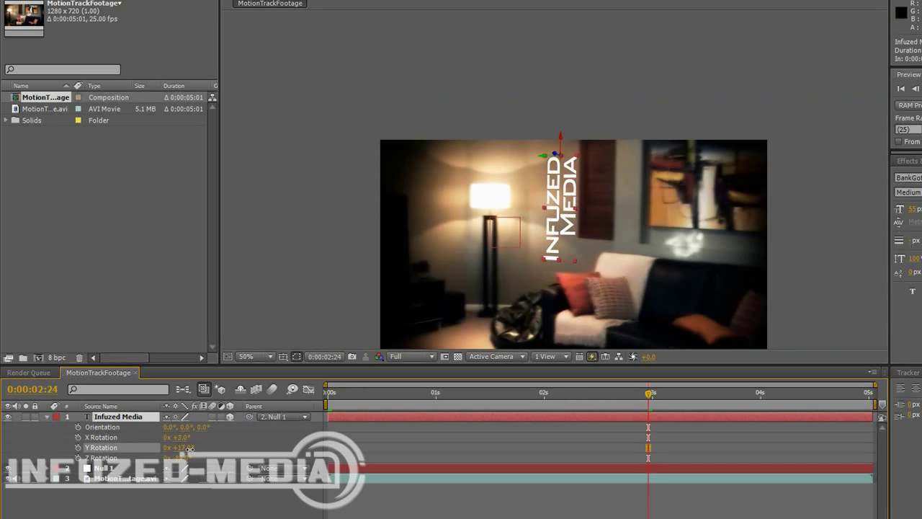
pyautogui.click(839, 184)
pyautogui.press('u')
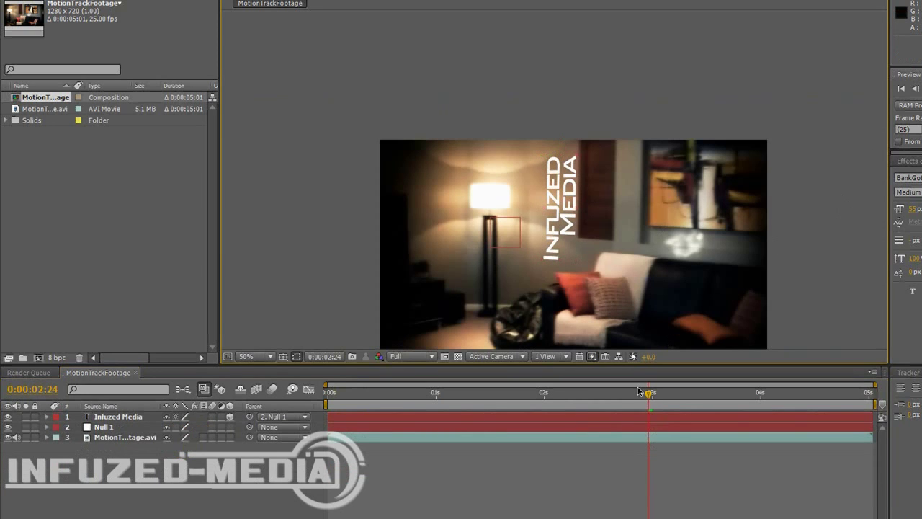
pyautogui.click(570, 209)
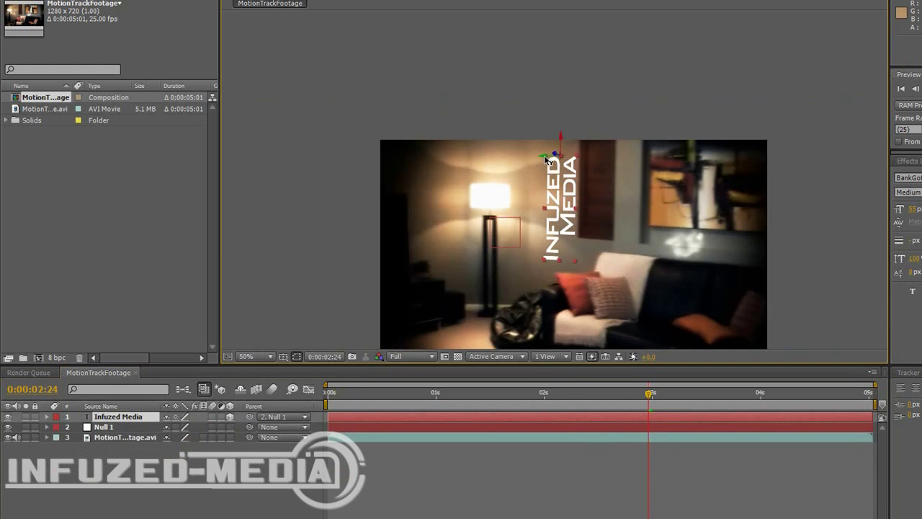
pyautogui.moveTo(546, 159); pyautogui.dragTo(542, 157)
pyautogui.click(492, 108)
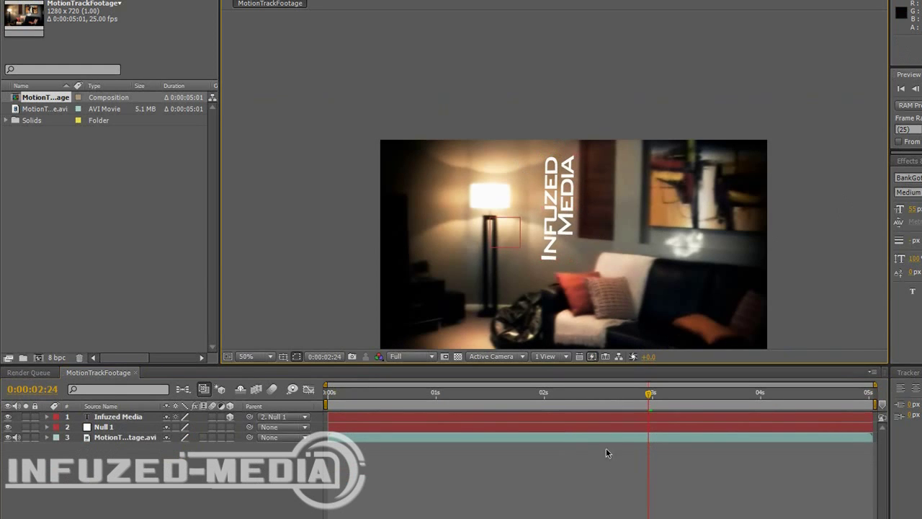
# Scrub and play the composition to check the text's tracking, and park the playhead at 0:00:01:15.
pyautogui.moveTo(623, 394); pyautogui.dragTo(377, 392)
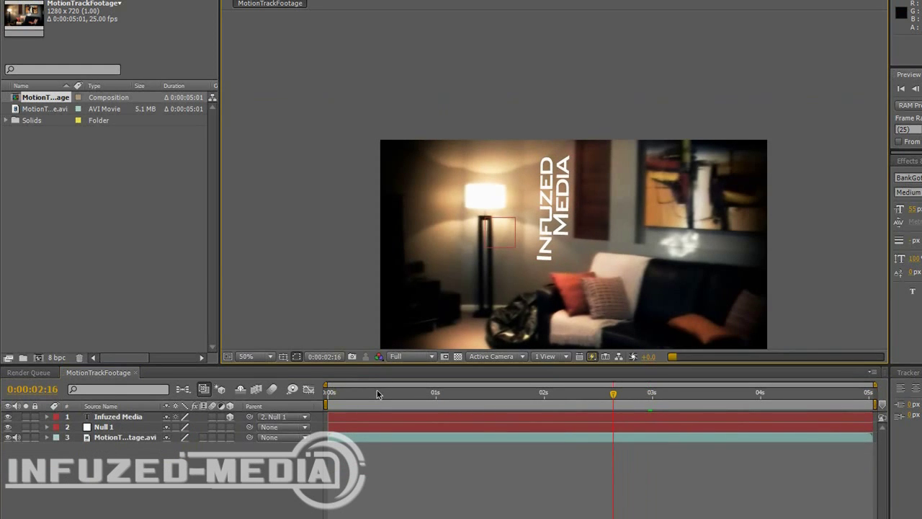
pyautogui.press('space')
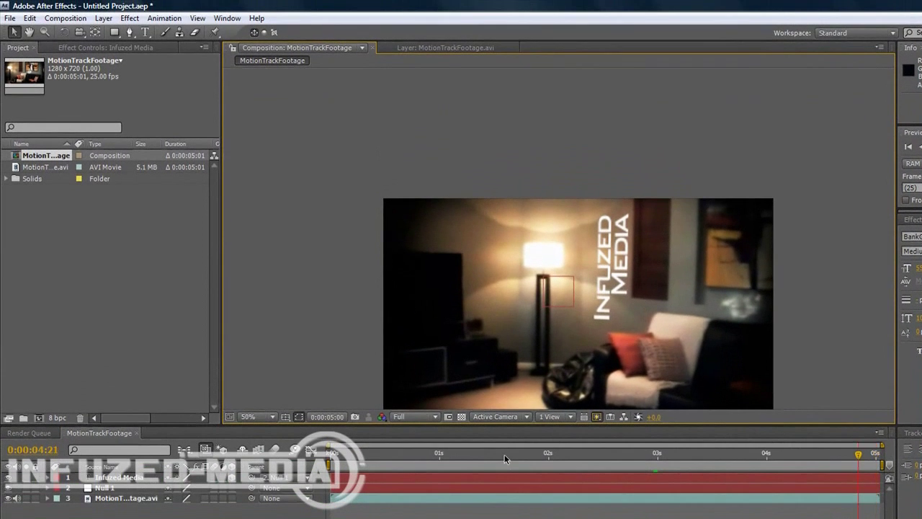
pyautogui.click(500, 393)
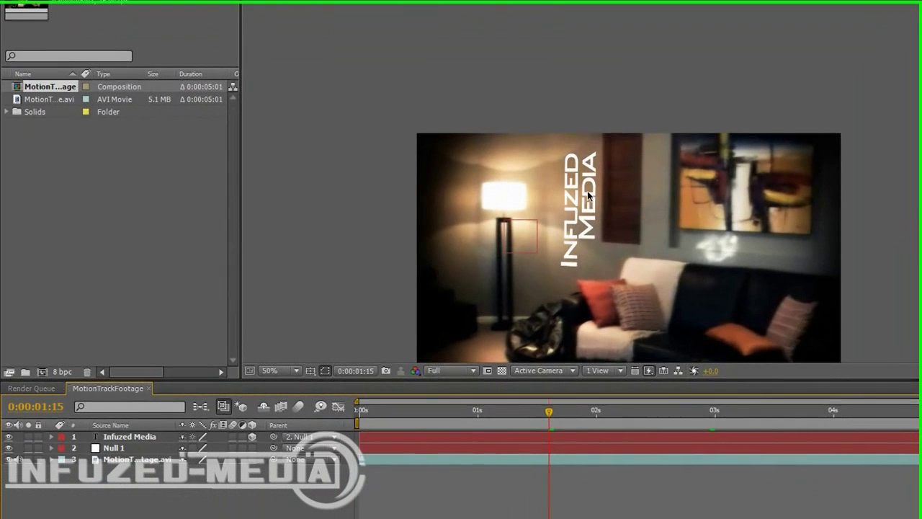
pyautogui.click(141, 435)
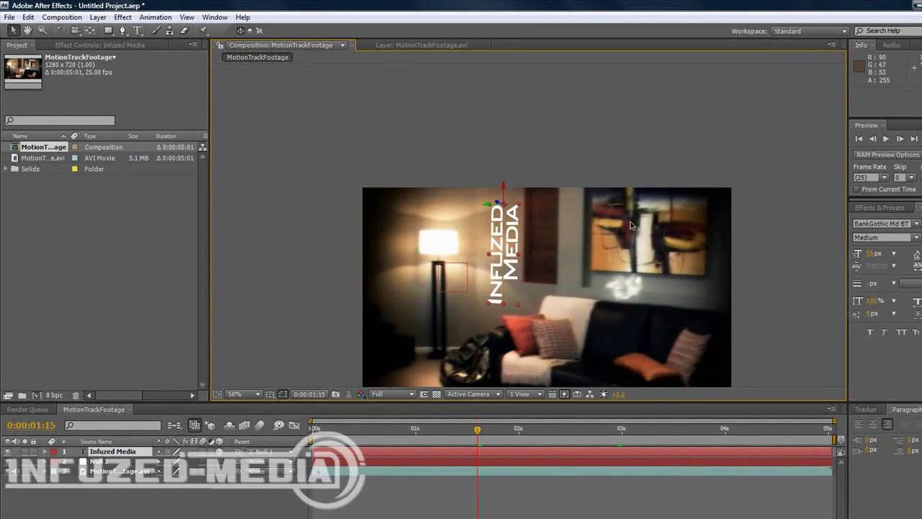
pyautogui.click(748, 250)
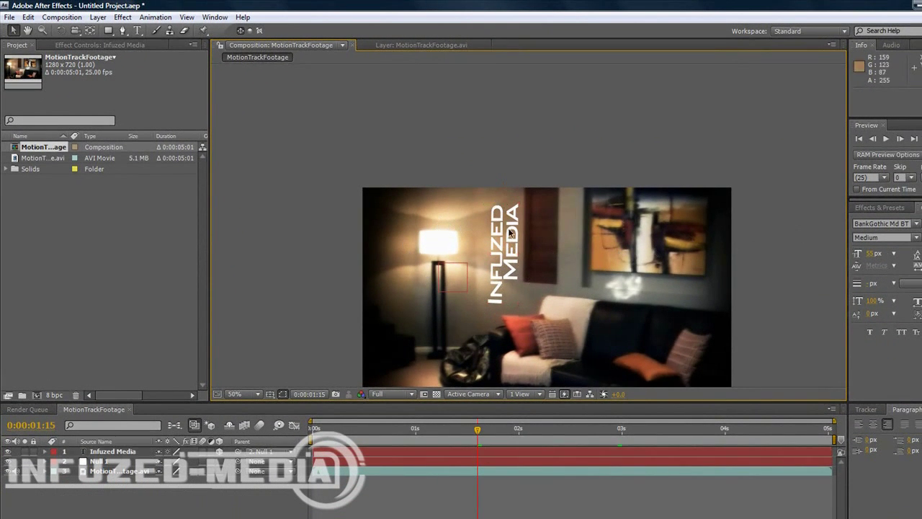
# Find the Drop Shadow effect and apply it to the Infuzed Media wall text.
pyautogui.click(885, 209)
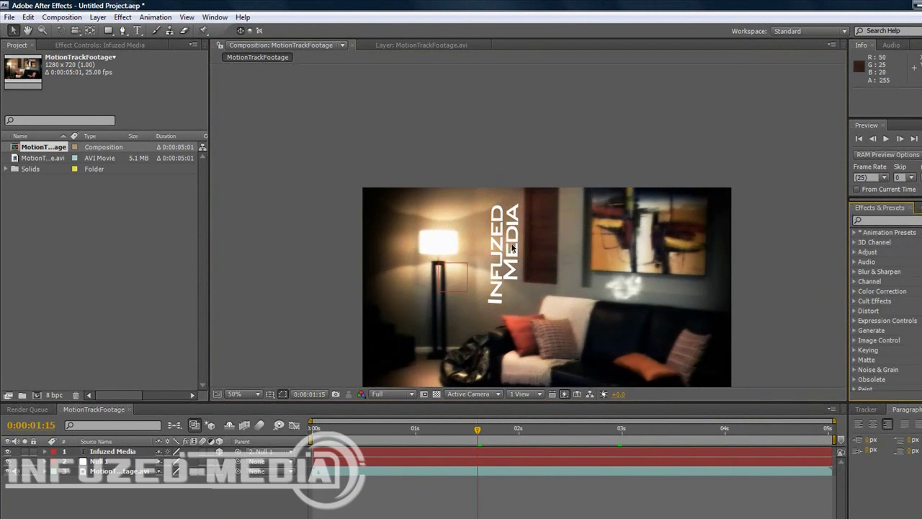
pyautogui.scroll(1, 539, 241)
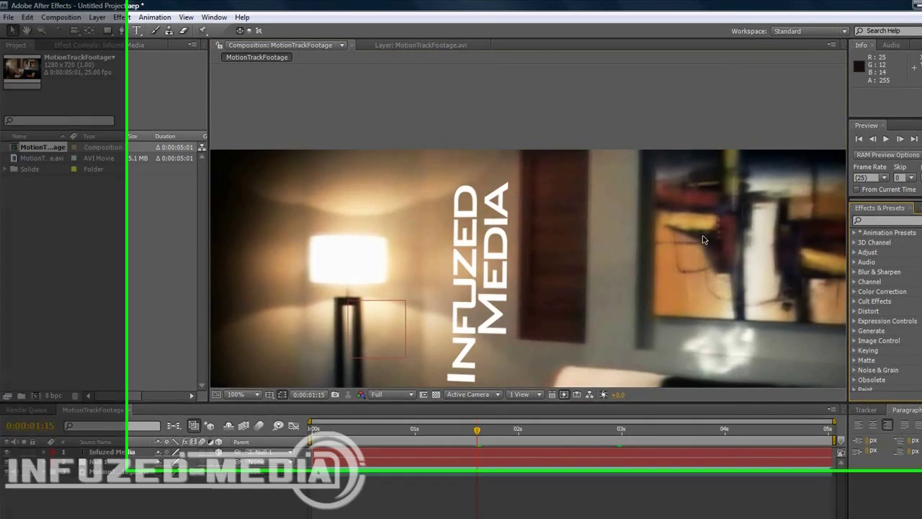
pyautogui.press(',')
pyautogui.click(887, 222)
pyautogui.write('drop')
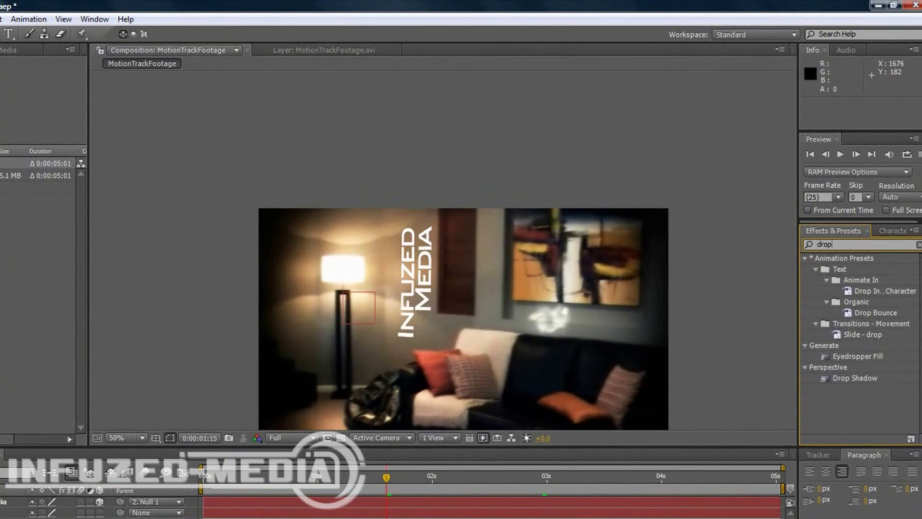
pyautogui.click(846, 379)
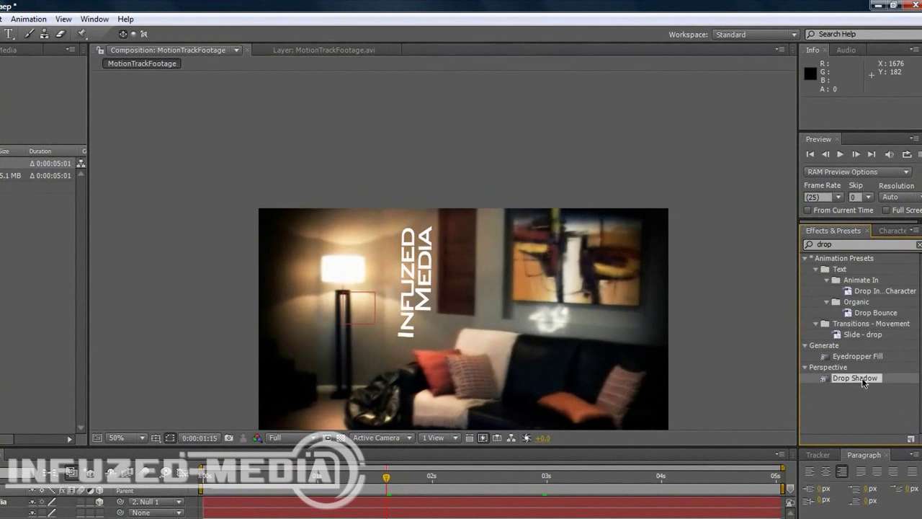
pyautogui.moveTo(864, 382); pyautogui.dragTo(427, 264)
# Set the text's Drop Shadow direction to 90° so the shadow falls away from the lamp.
pyautogui.press('.')
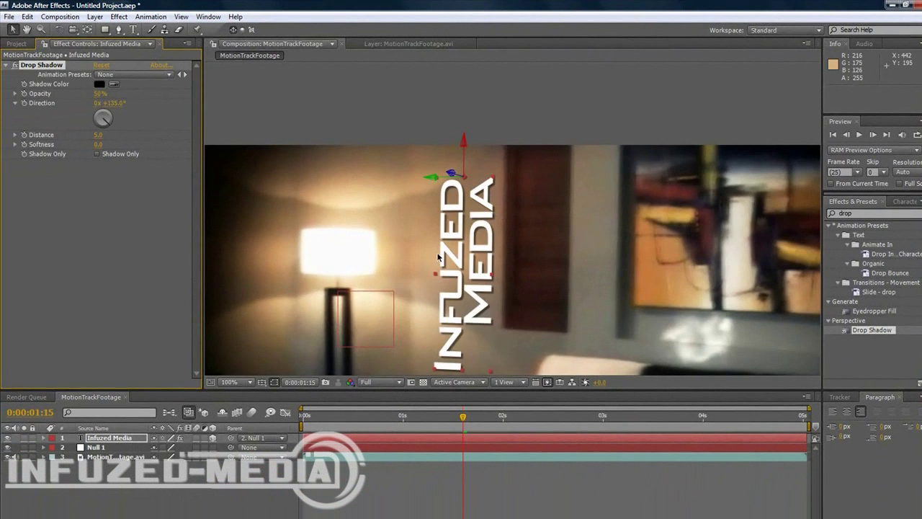
pyautogui.press(',')
pyautogui.press('.')
pyautogui.press(',')
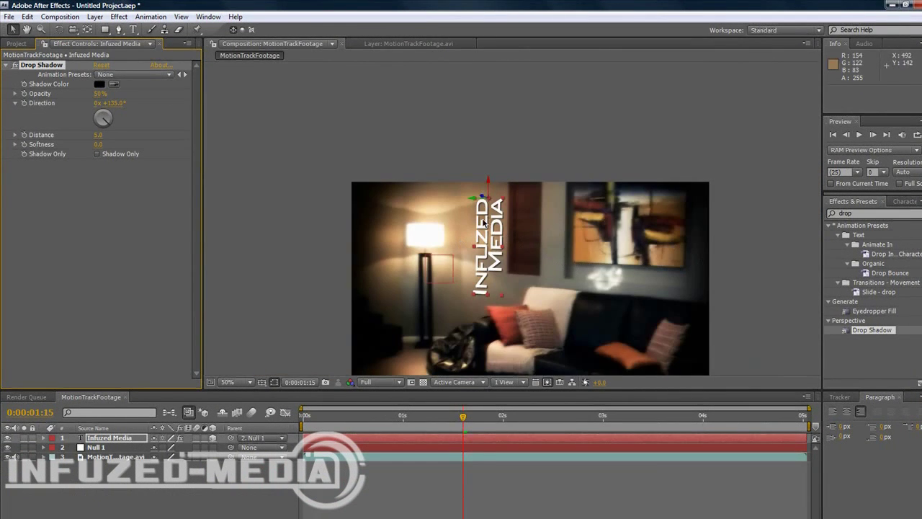
pyautogui.moveTo(108, 121); pyautogui.dragTo(119, 122)
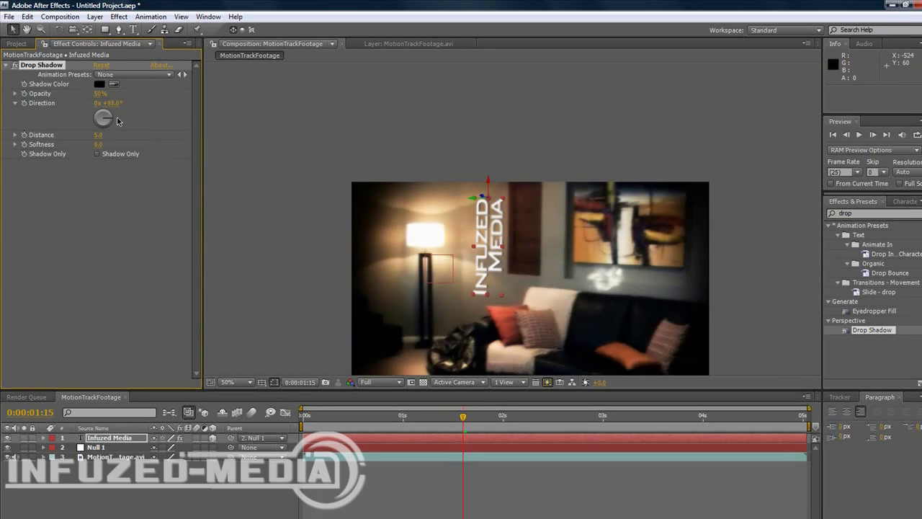
pyautogui.click(110, 103)
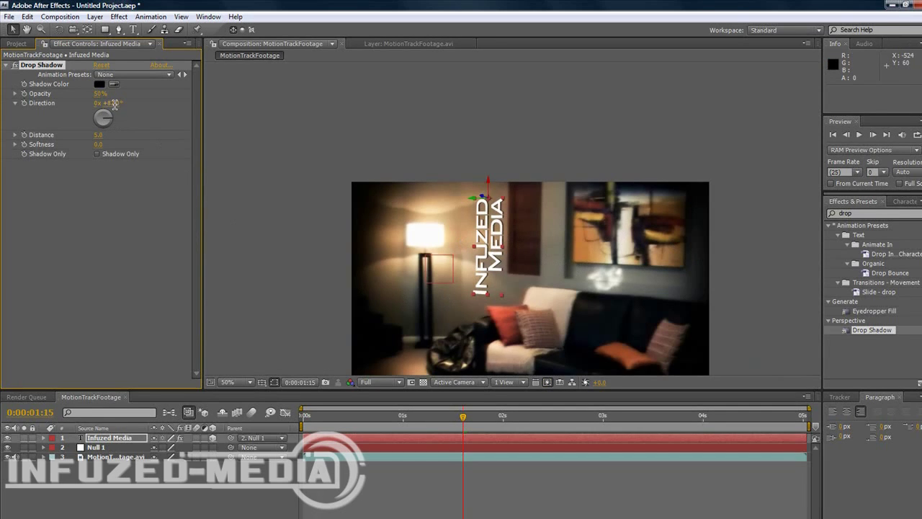
pyautogui.press('Return')
# Set the Drop Shadow softness to 3.0 and check the text's shadow against the lamp.
pyautogui.scroll(2, 456, 222)
pyautogui.scroll(-1, 455, 222)
pyautogui.moveTo(460, 199); pyautogui.dragTo(491, 96)
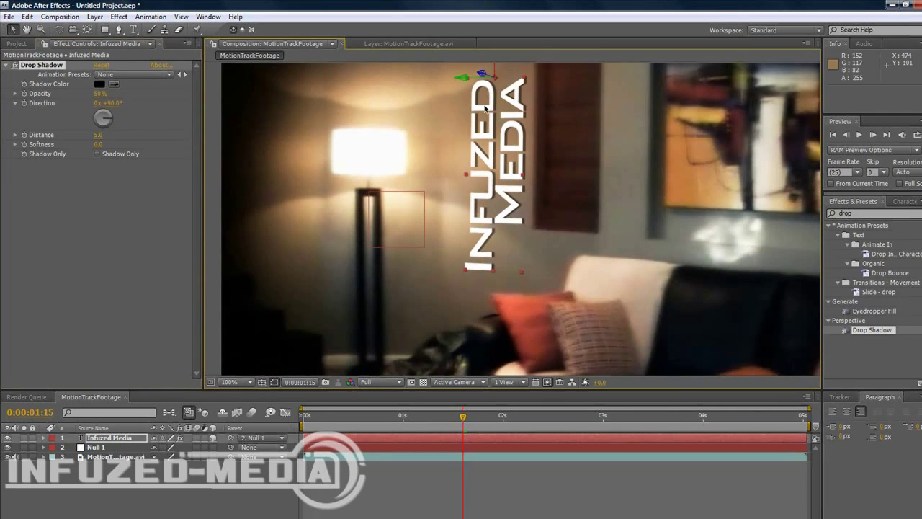
pyautogui.moveTo(100, 137); pyautogui.dragTo(107, 146)
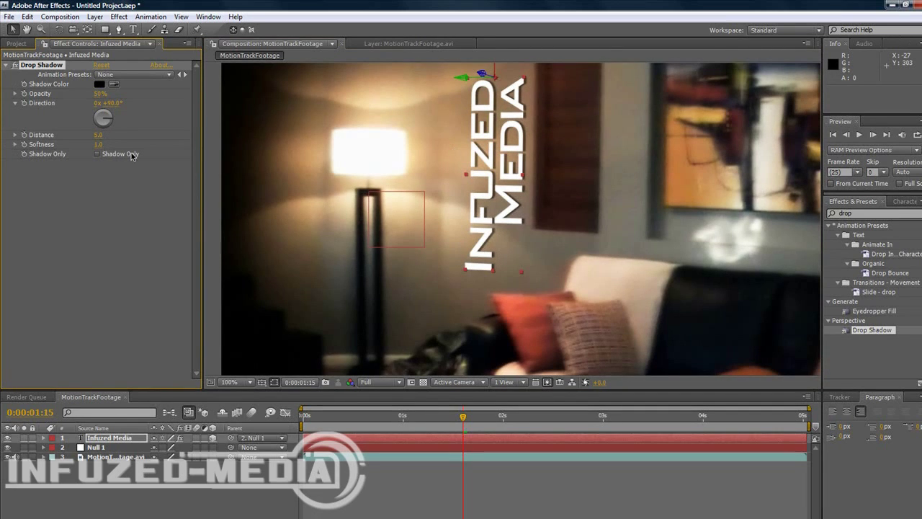
pyautogui.moveTo(104, 145); pyautogui.dragTo(103, 145)
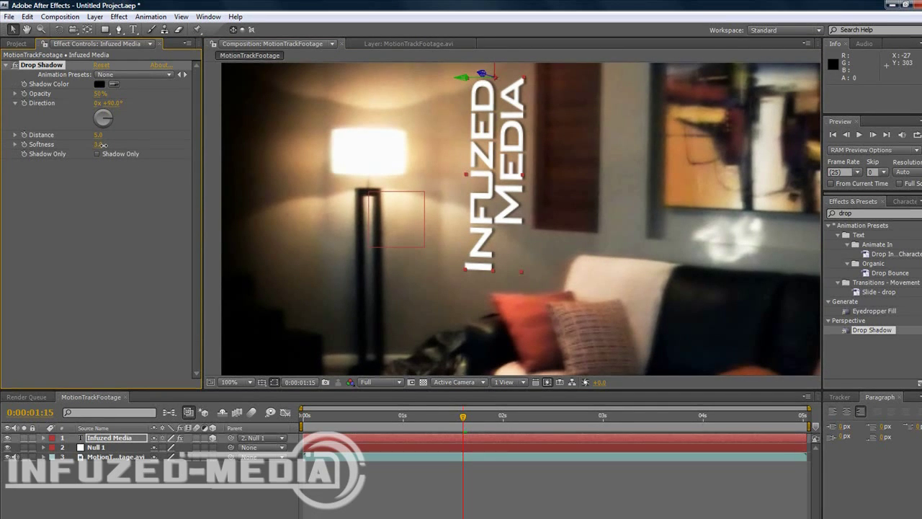
pyautogui.scroll(-1, 328, 163)
pyautogui.click(328, 163)
pyautogui.scroll(1, 328, 163)
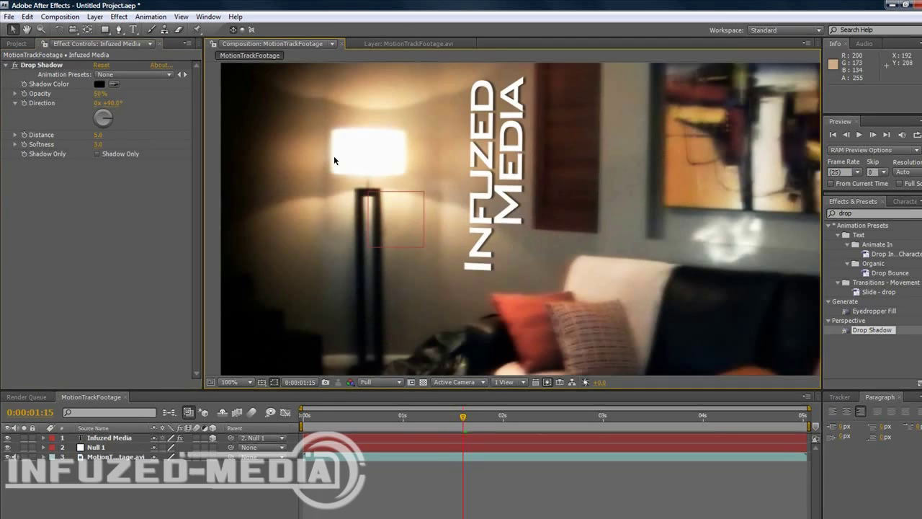
pyautogui.scroll(-2, 588, 147)
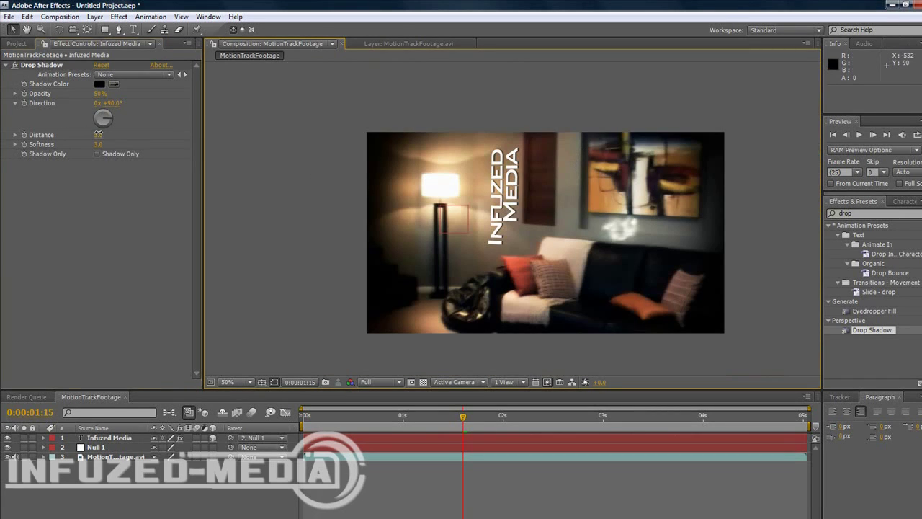
# Set the Drop Shadow distance to 6.0 and inspect the shadow's edges on the wall text up close.
pyautogui.click(98, 134)
pyautogui.press('Return')
pyautogui.scroll(1, 289, 241)
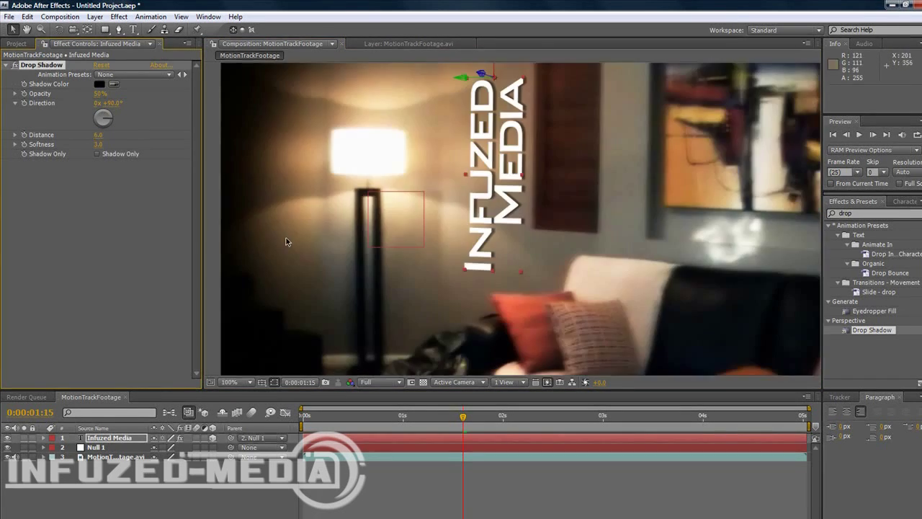
pyautogui.scroll(-1, 383, 180)
pyautogui.click(342, 186)
pyautogui.scroll(2, 343, 191)
pyautogui.scroll(2, 411, 170)
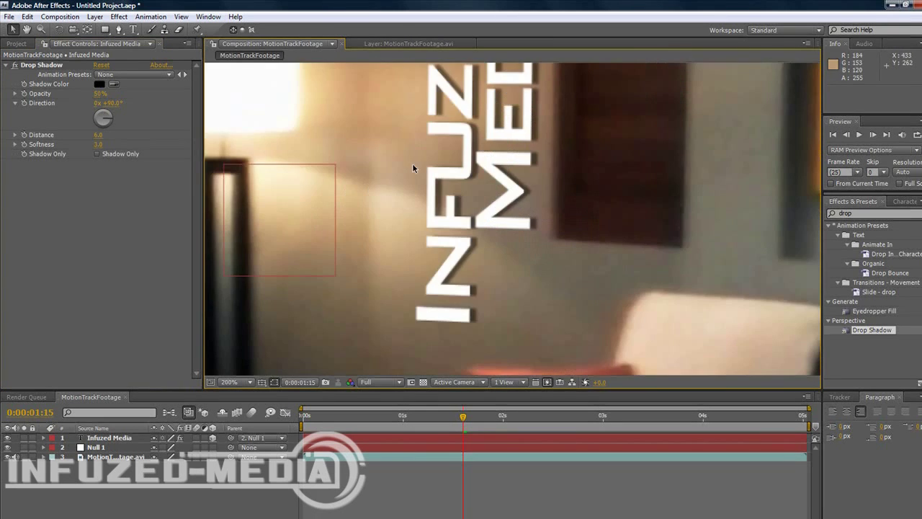
pyautogui.scroll(-2, 432, 160)
pyautogui.scroll(-3, 508, 186)
pyautogui.scroll(3, 508, 186)
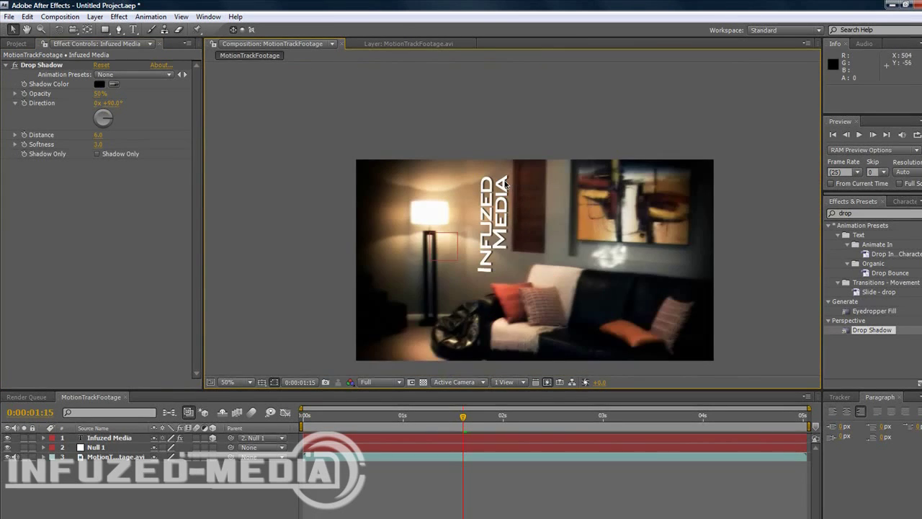
# Find the Glow effect and apply it to the Infuzed Media text layer.
pyautogui.moveTo(888, 213); pyautogui.dragTo(781, 205)
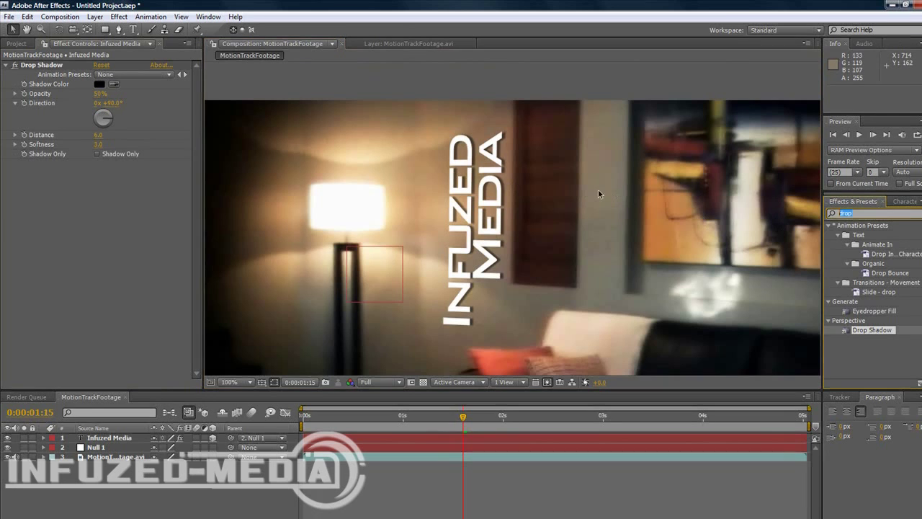
pyautogui.write('ramp')
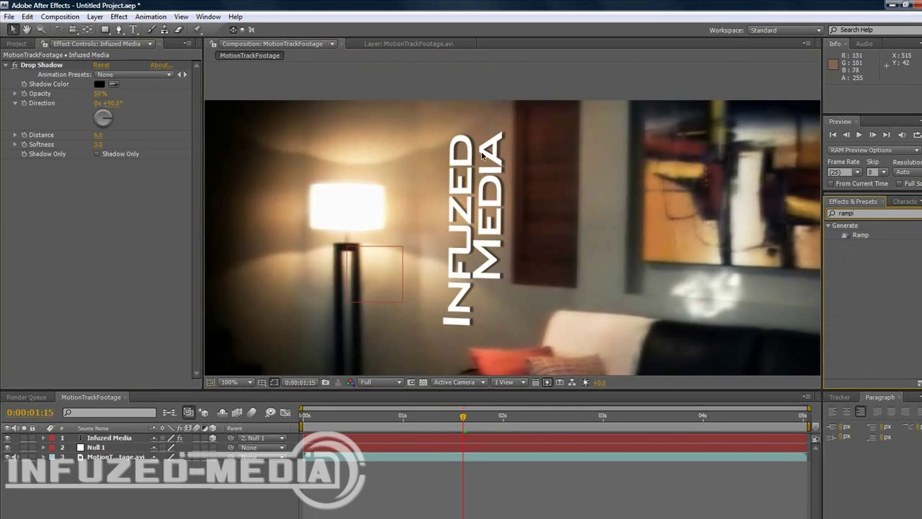
pyautogui.write('glo')
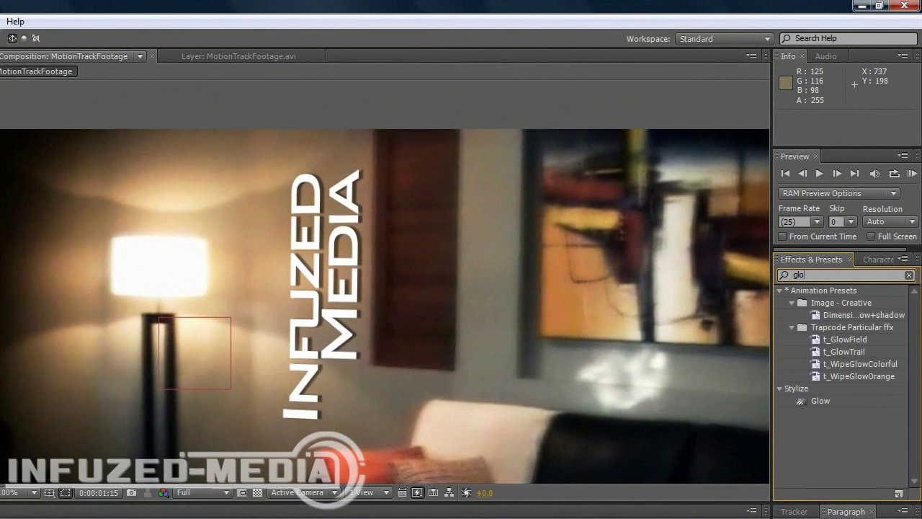
pyautogui.write('w')
pyautogui.moveTo(818, 401); pyautogui.dragTo(281, 298)
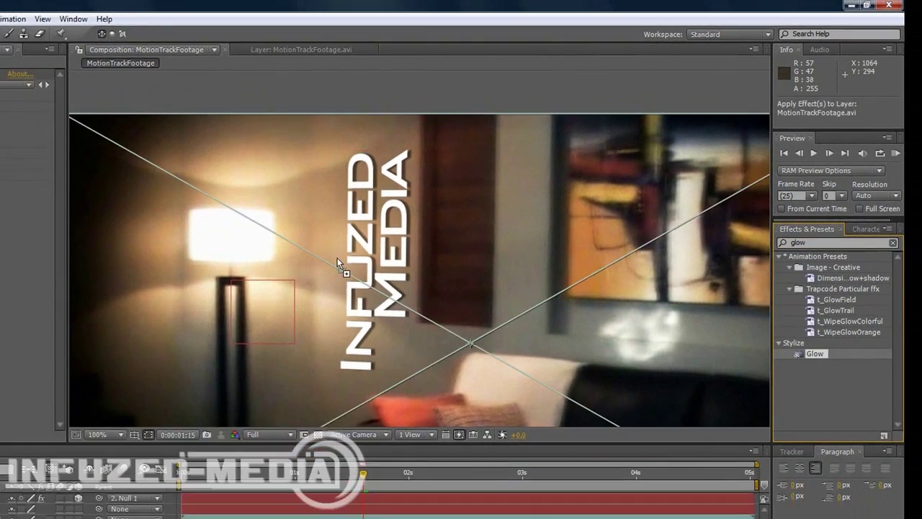
pyautogui.moveTo(338, 264); pyautogui.dragTo(340, 265)
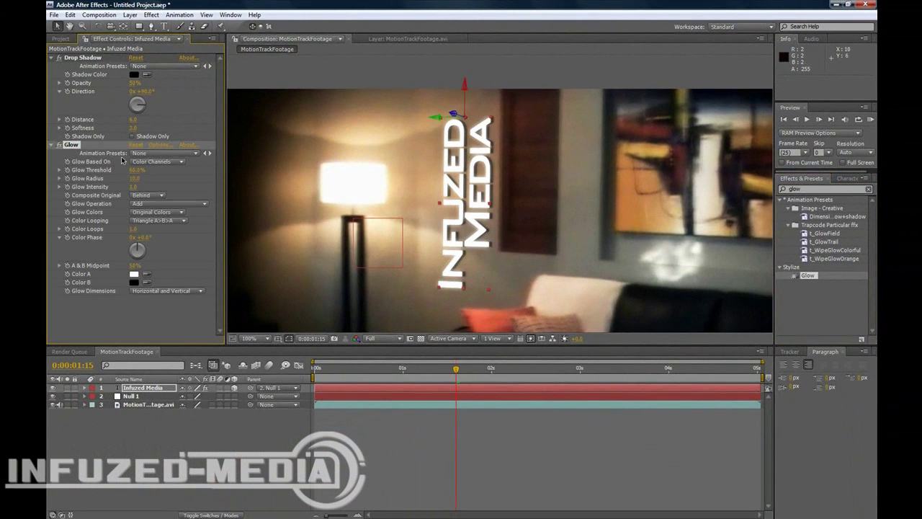
# Set Glow's Color A to black and switch Glow Colors to A & B Colors.
pyautogui.click(137, 275)
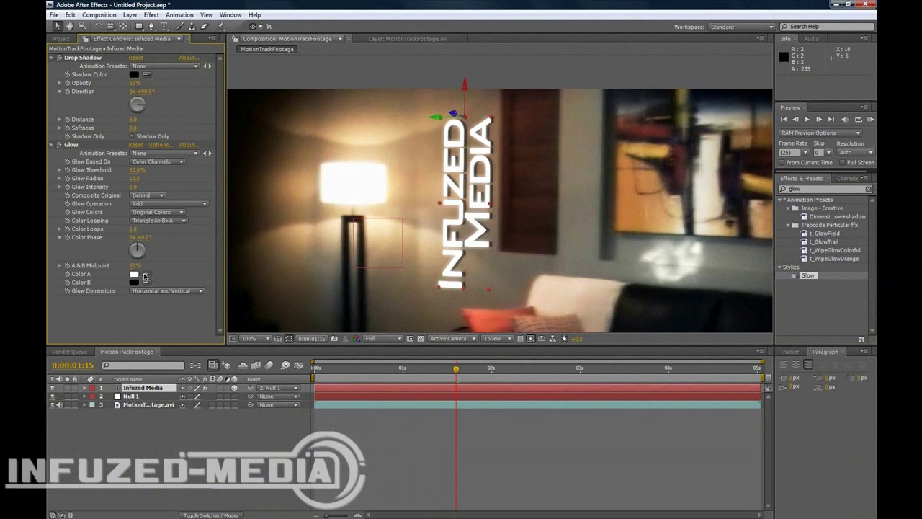
pyautogui.moveTo(434, 247); pyautogui.dragTo(302, 356)
pyautogui.press('Return')
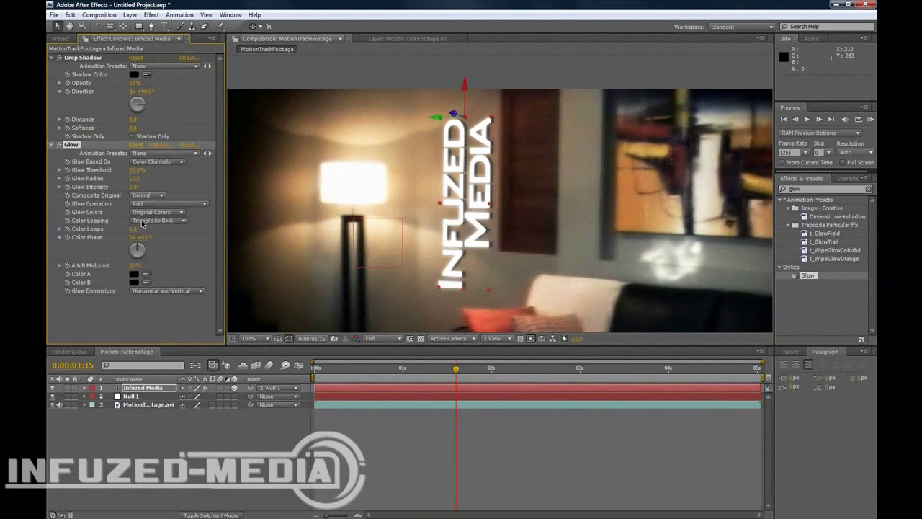
pyautogui.click(155, 212)
pyautogui.click(148, 220)
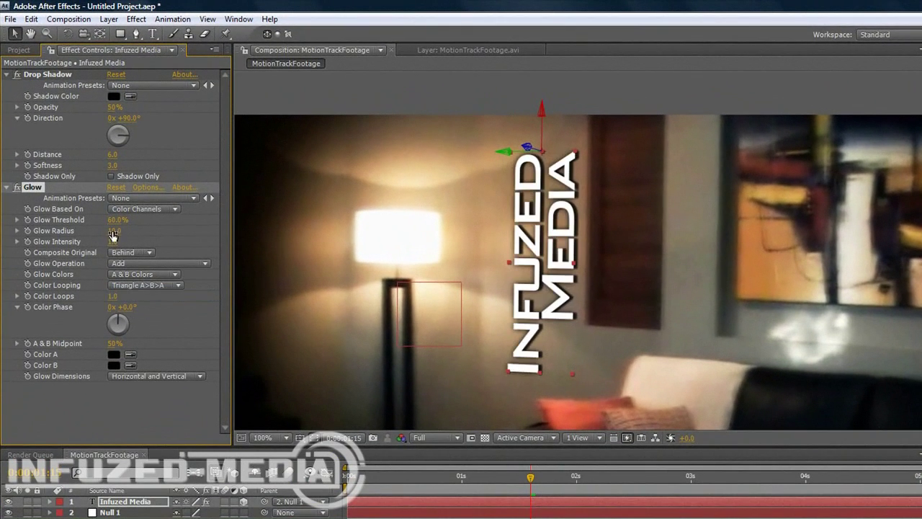
# Set the Glow intensity to 2.0 and the Glow radius to 16.0, and check the dark glow around the text.
pyautogui.moveTo(115, 241); pyautogui.dragTo(174, 237)
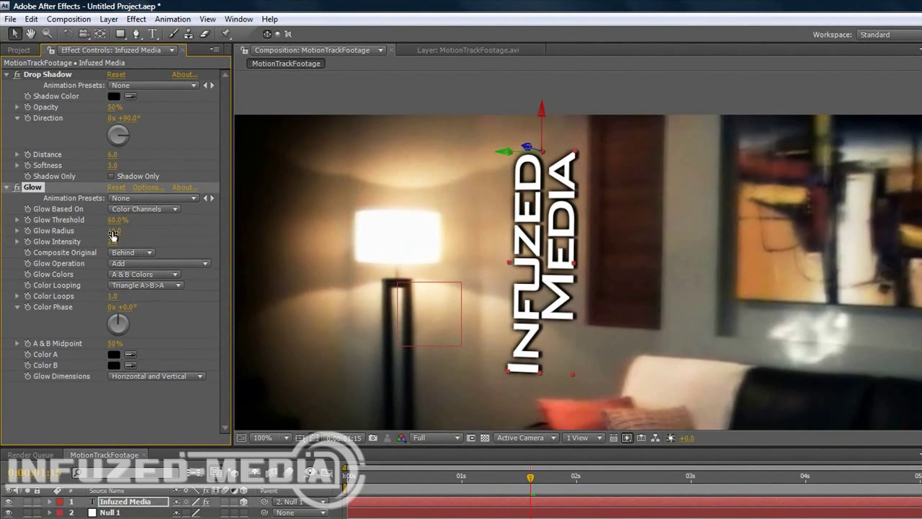
pyautogui.moveTo(113, 231); pyautogui.dragTo(117, 231)
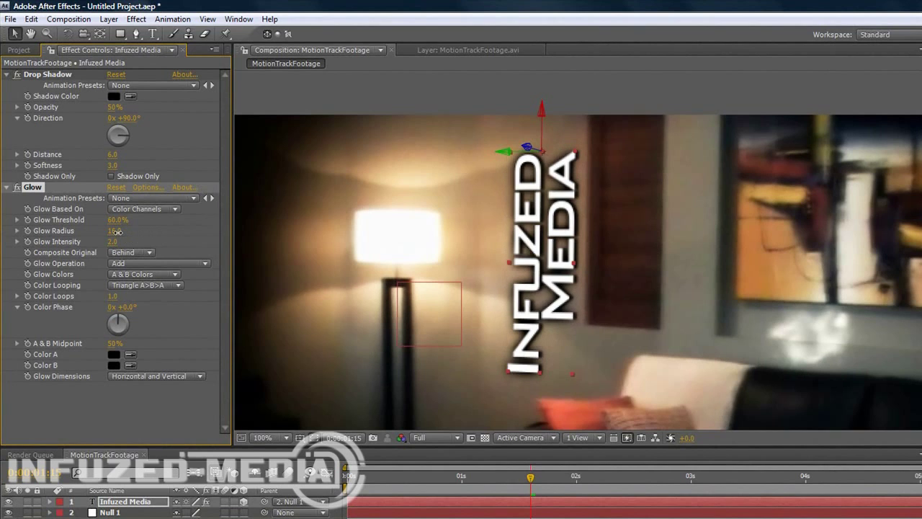
pyautogui.click(303, 153)
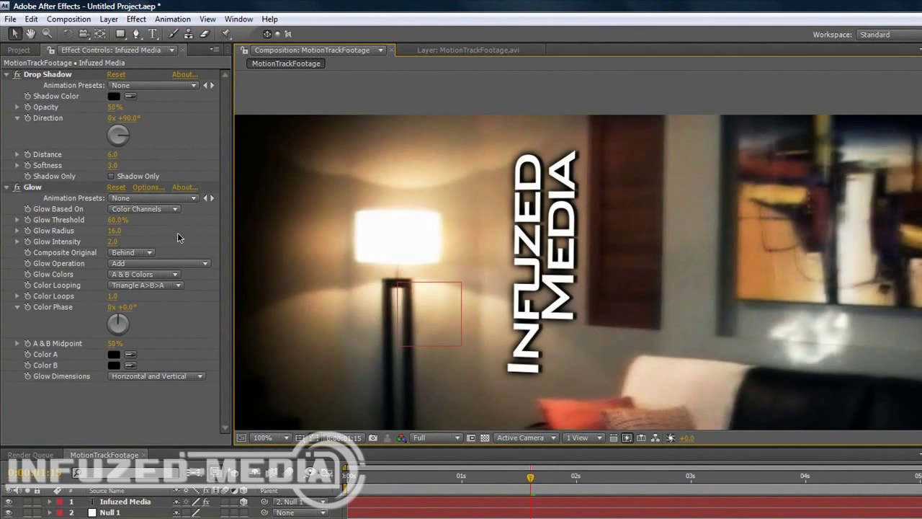
pyautogui.press(',')
pyautogui.press(',')
pyautogui.press('.')
pyautogui.press('.')
# Increase the text's Drop Shadow distance to 11.0 and its softness to 9.0.
pyautogui.click(48, 75)
pyautogui.moveTo(113, 157); pyautogui.dragTo(109, 165)
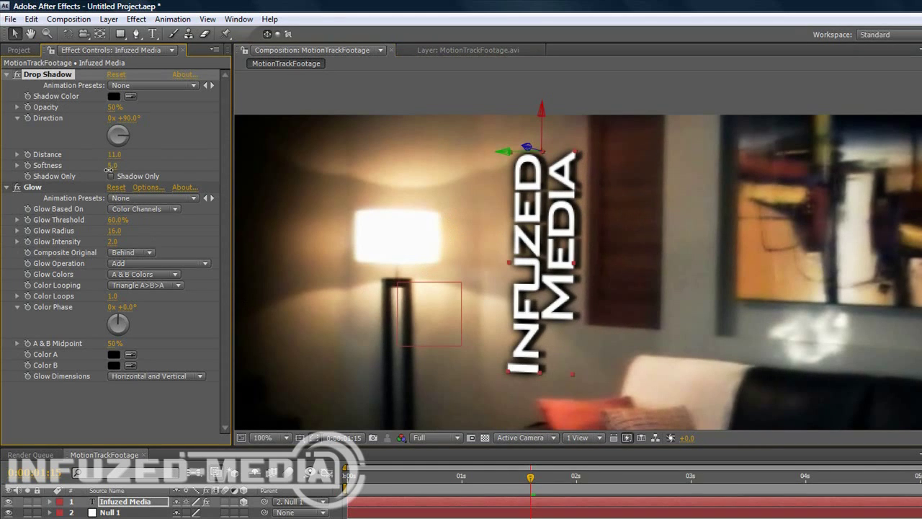
pyautogui.moveTo(118, 167); pyautogui.dragTo(119, 173)
pyautogui.click(393, 105)
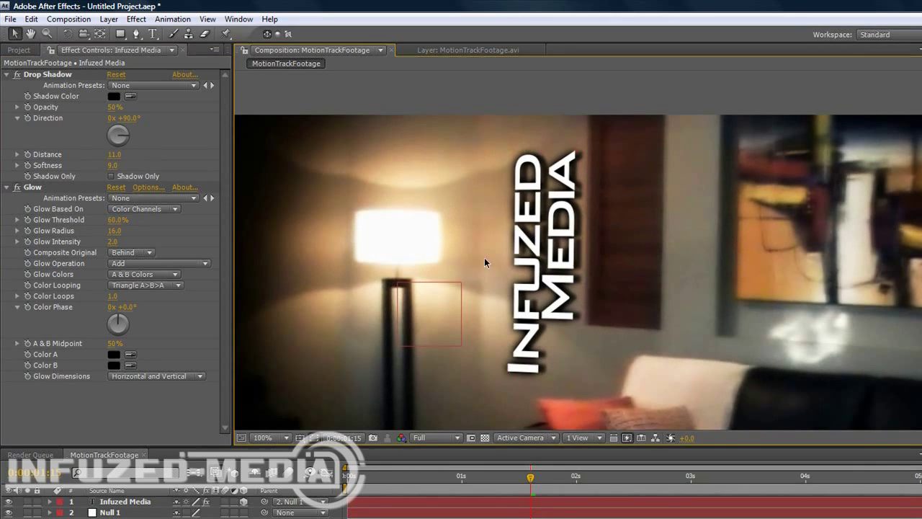
# Scrub to 0:00:01:23 and inspect the text's shadow and glow at different magnifications.
pyautogui.scroll(-2, 485, 267)
pyautogui.scroll(1, 497, 278)
pyautogui.scroll(1, 497, 278)
pyautogui.moveTo(452, 480); pyautogui.dragTo(573, 472)
pyautogui.scroll(-1, 533, 357)
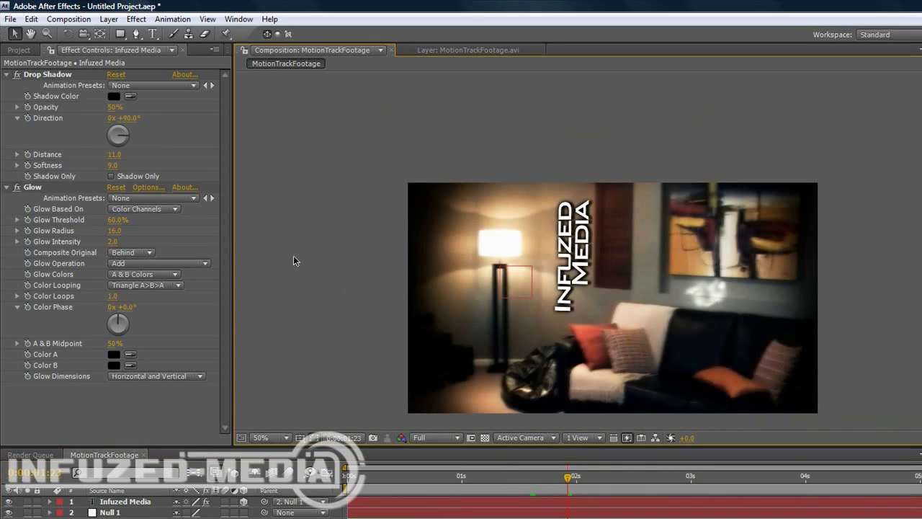
pyautogui.moveTo(350, 241); pyautogui.dragTo(330, 191)
pyautogui.scroll(-1, 423, 212)
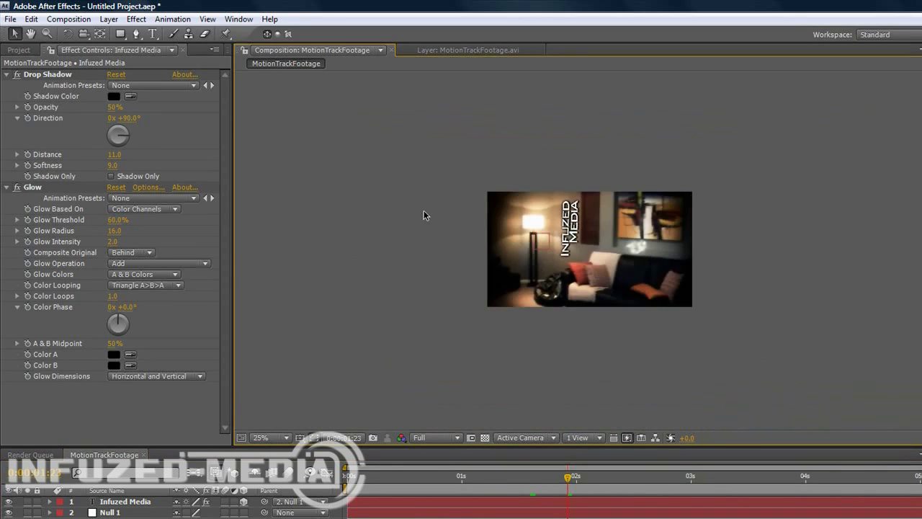
pyautogui.scroll(1, 433, 208)
pyautogui.moveTo(350, 160); pyautogui.dragTo(355, 183)
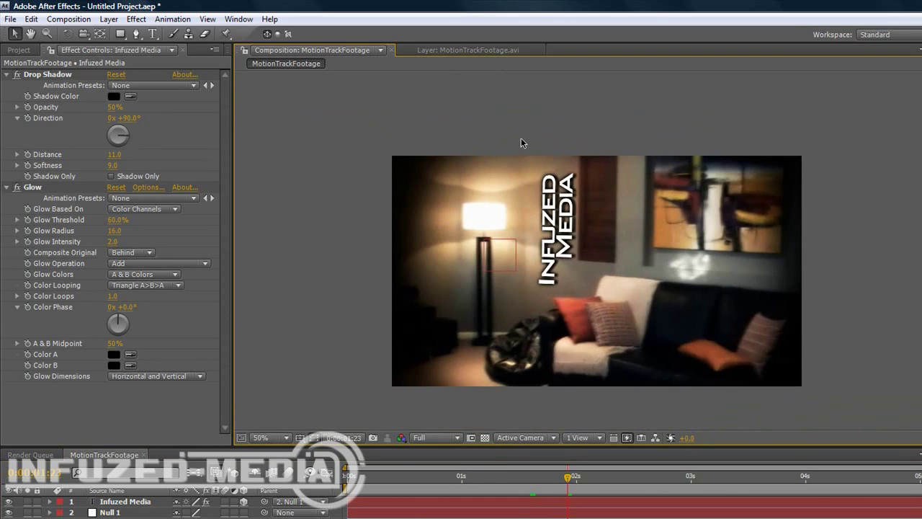
pyautogui.press('.')
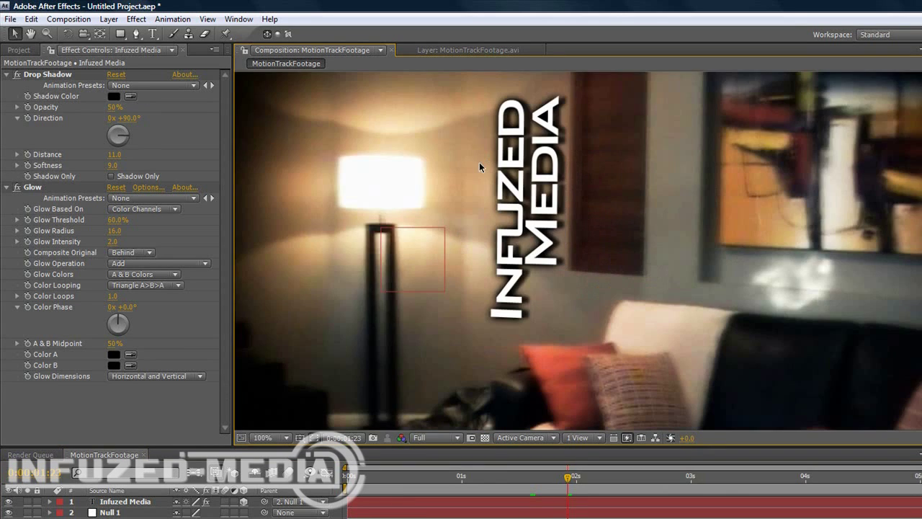
pyautogui.press(',')
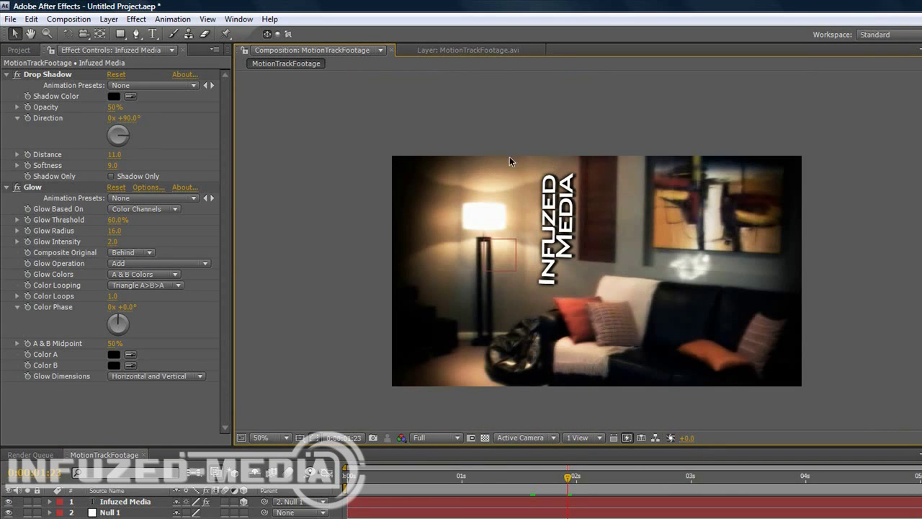
# Scrub through the composition to 0:00:03:03, checking the text's tracking and examining its edges up close.
pyautogui.moveTo(544, 479); pyautogui.dragTo(454, 476)
pyautogui.click(494, 474)
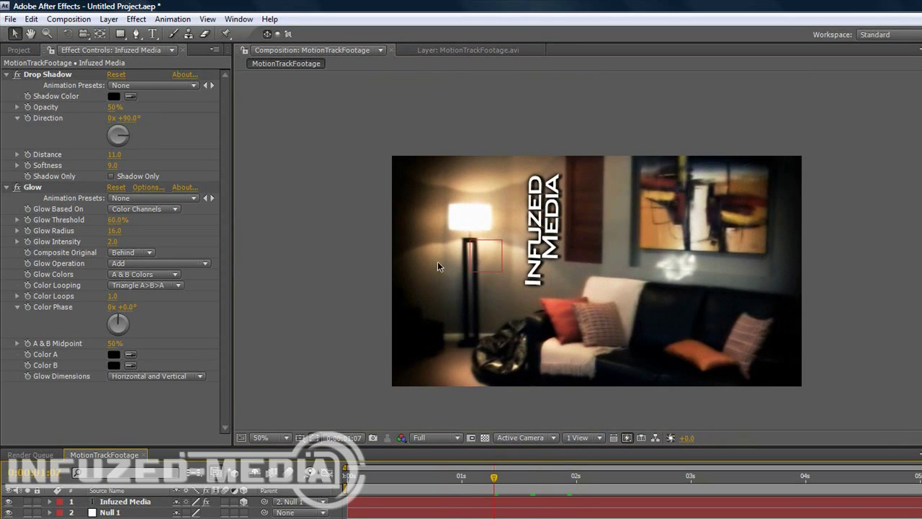
pyautogui.moveTo(610, 477); pyautogui.dragTo(706, 475)
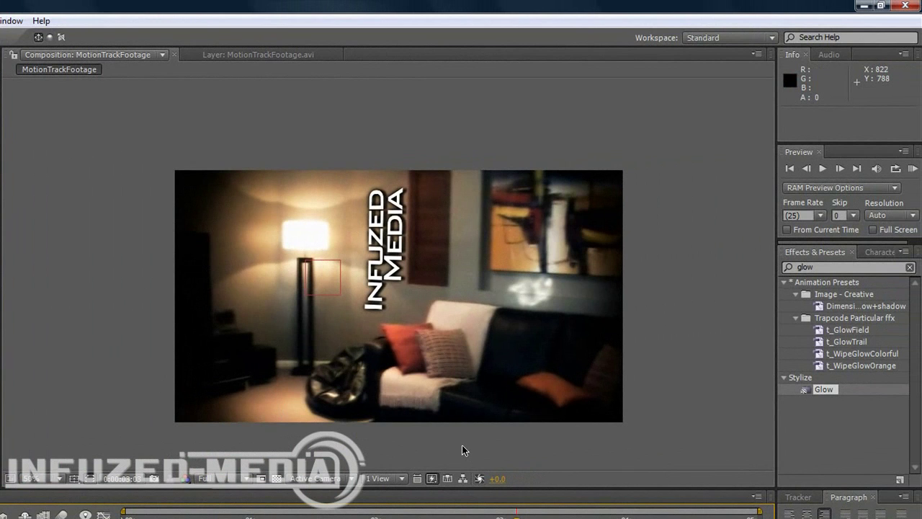
pyautogui.click(138, 299)
pyautogui.scroll(3, 140, 297)
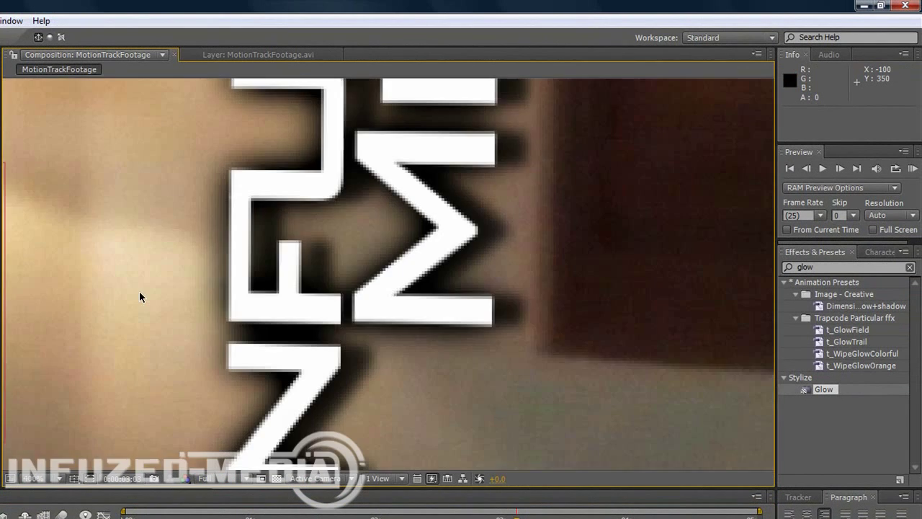
pyautogui.press(',')
pyautogui.press(',')
pyautogui.press(',')
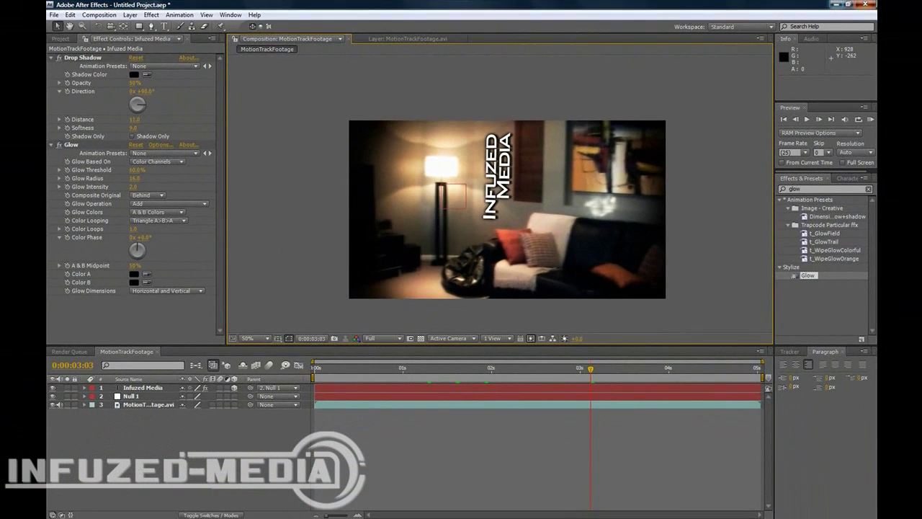
# Minimize the After Effects window to return to the desktop.
pyautogui.hotkey('ctrl', 'q')
pyautogui.click(529, 280)
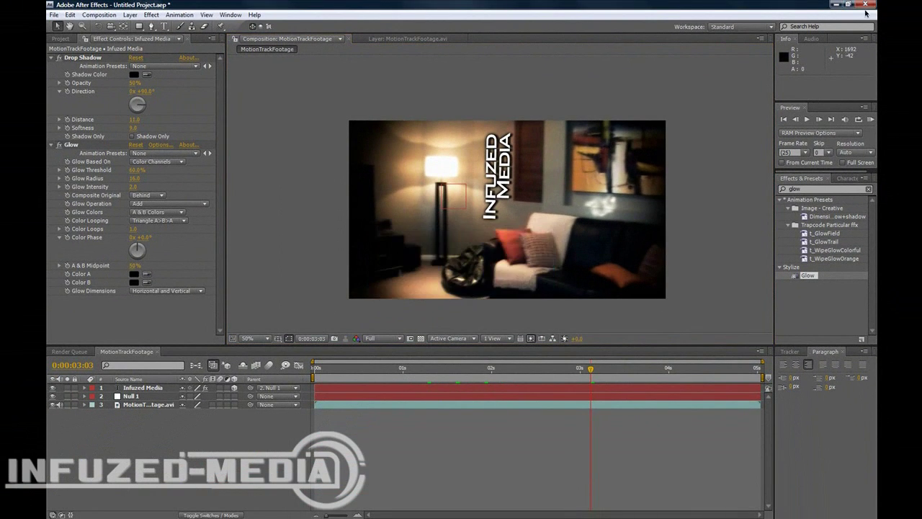
pyautogui.click(836, 4)
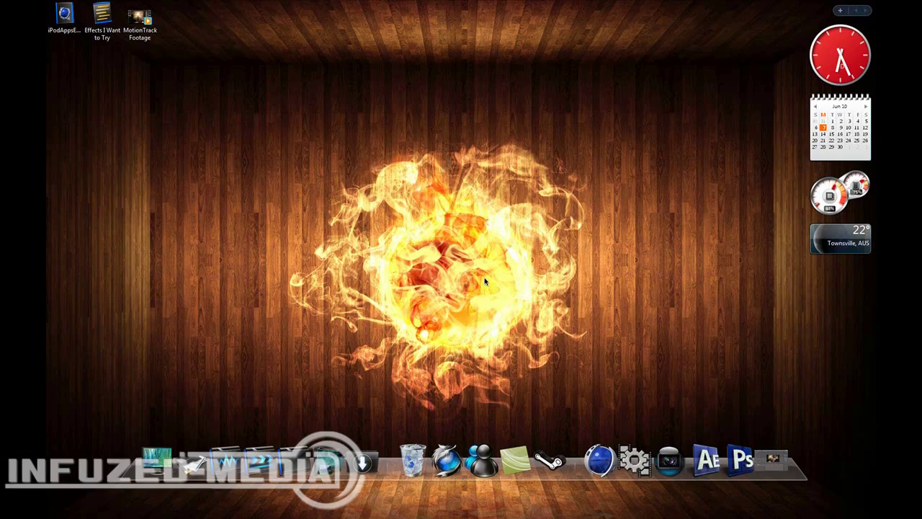